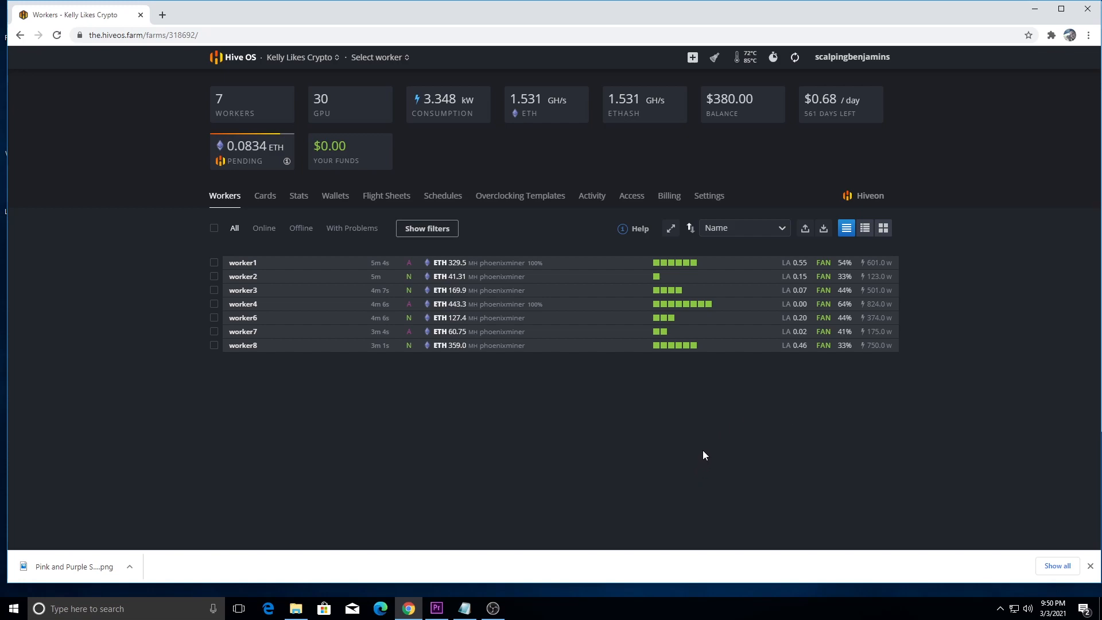
Step: Review the ethash overclocking settings of worker1, checking the per-GPU memory clock values, and leave them without saving
{"action": "left_click", "coordinate": [243, 264]}
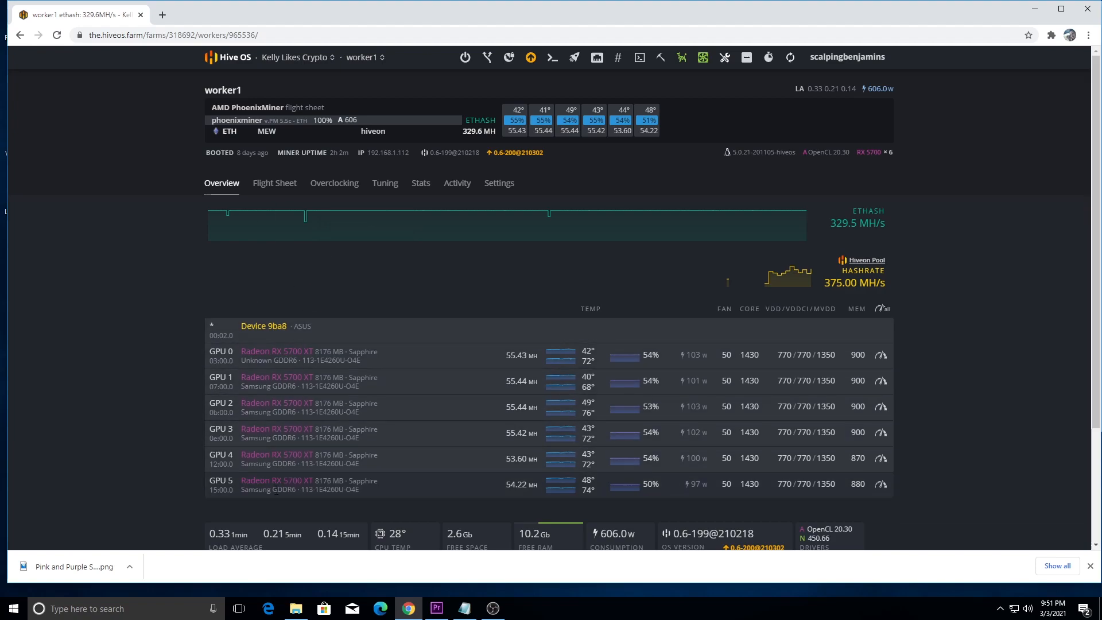
{"action": "left_click", "coordinate": [334, 184]}
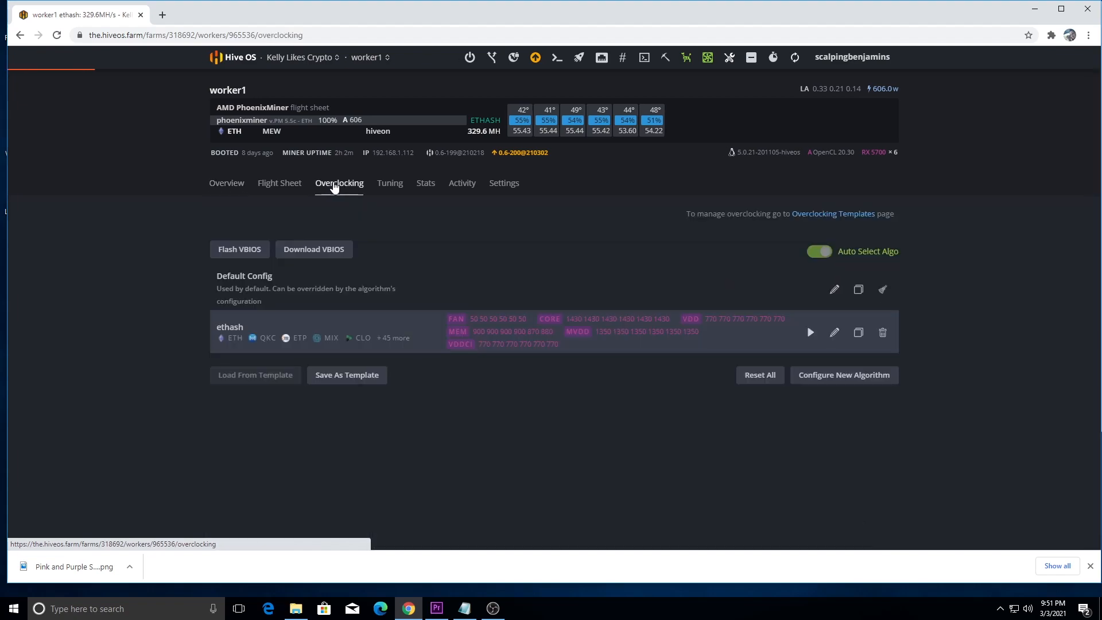
{"action": "left_click", "coordinate": [835, 333]}
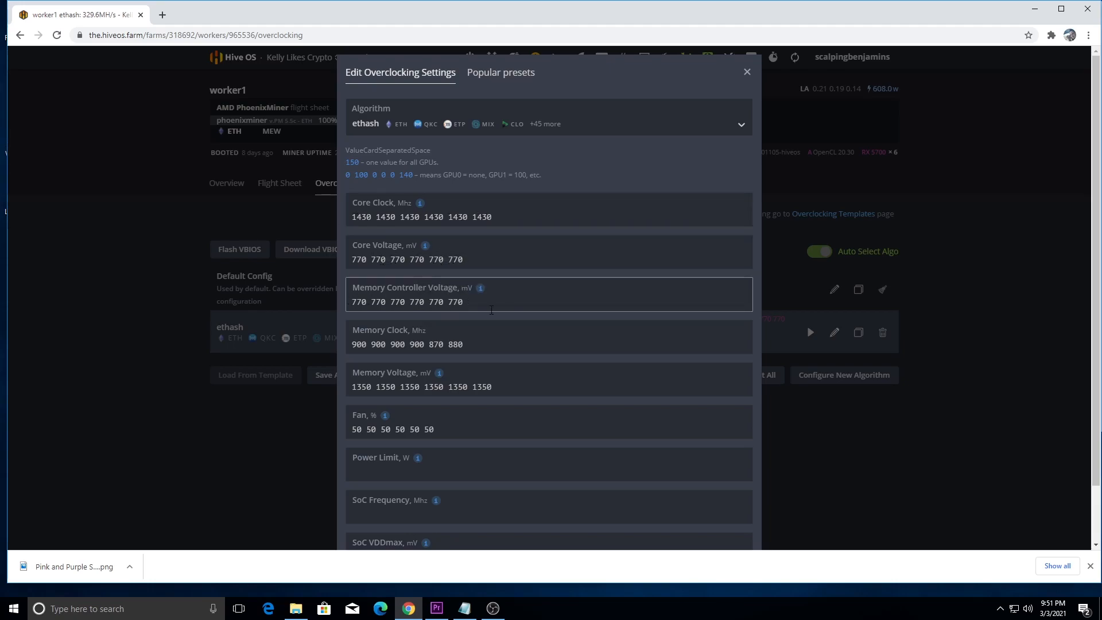
{"action": "left_click_drag", "start_coordinate": [429, 344], "coordinate": [463, 345]}
{"action": "left_click", "coordinate": [464, 345]}
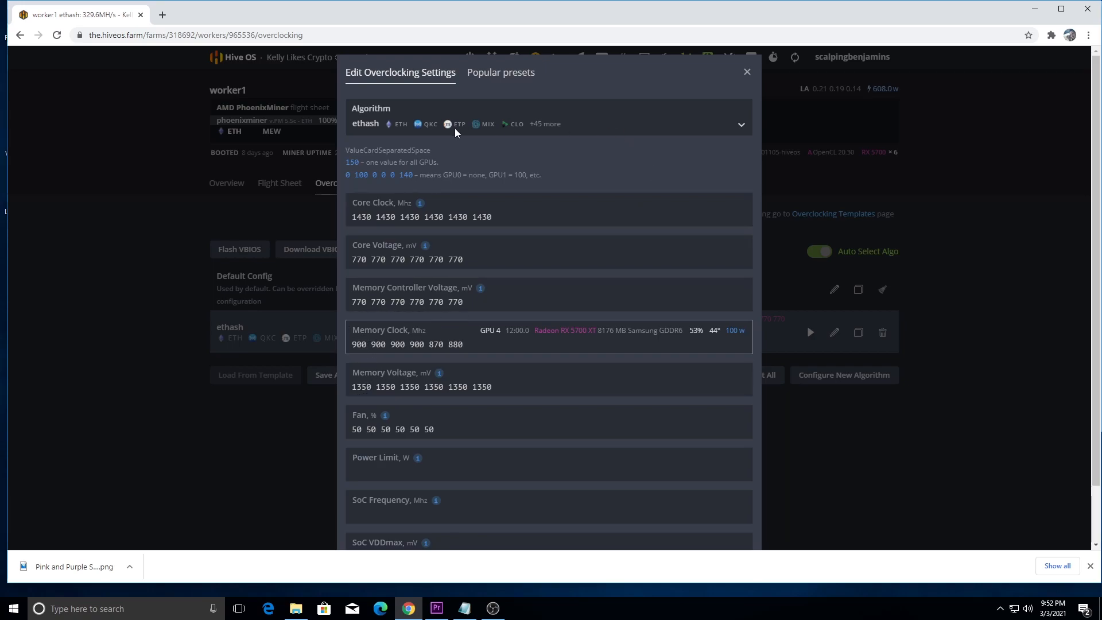
{"action": "left_click", "coordinate": [745, 74]}
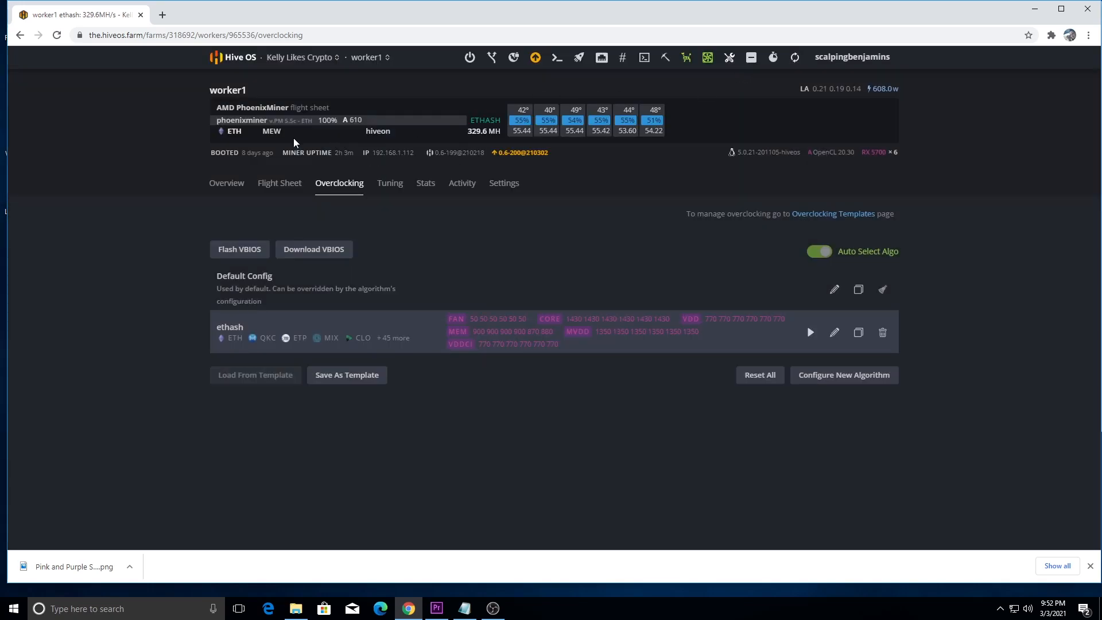
Step: Return to the farm's worker list and examine the GPU indicators of the individual rigs
{"action": "left_click", "coordinate": [301, 57]}
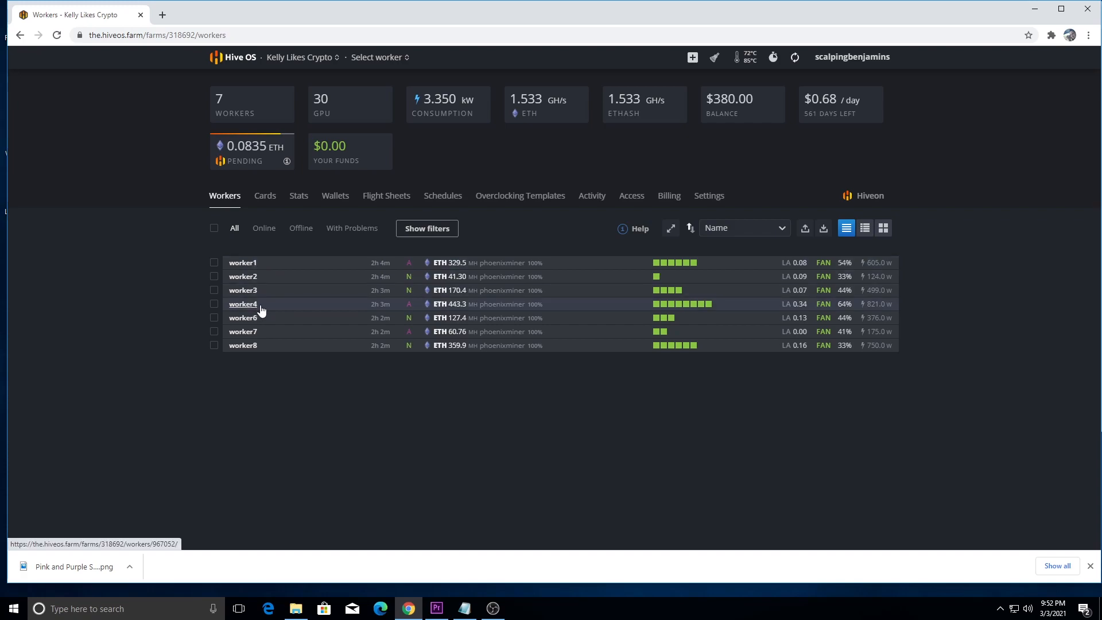
{"action": "mouse_move", "coordinate": [705, 308]}
{"action": "mouse_move", "coordinate": [672, 268]}
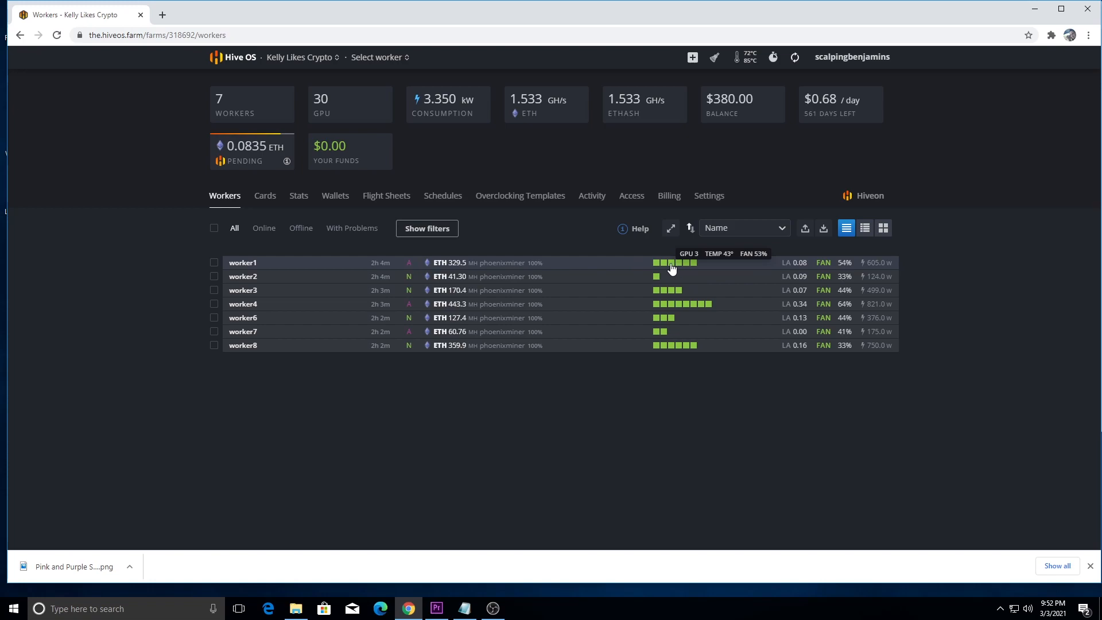
Step: On worker1, review GPU 5's overclocking config and popular presets, as well as GPU 0's config
{"action": "left_click", "coordinate": [247, 265]}
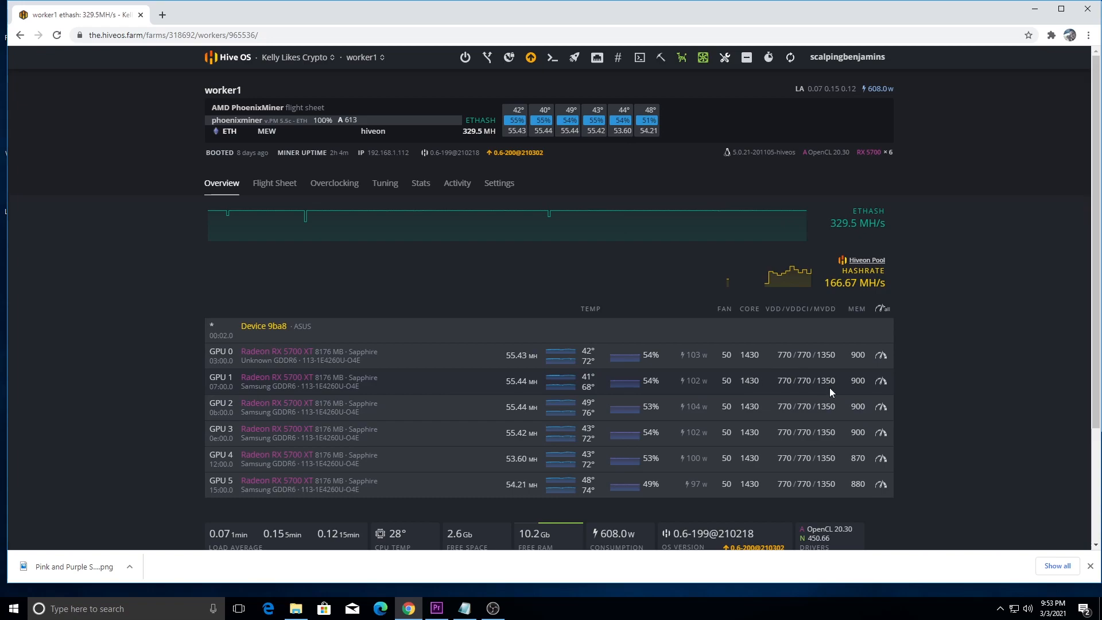
{"action": "left_click", "coordinate": [881, 486]}
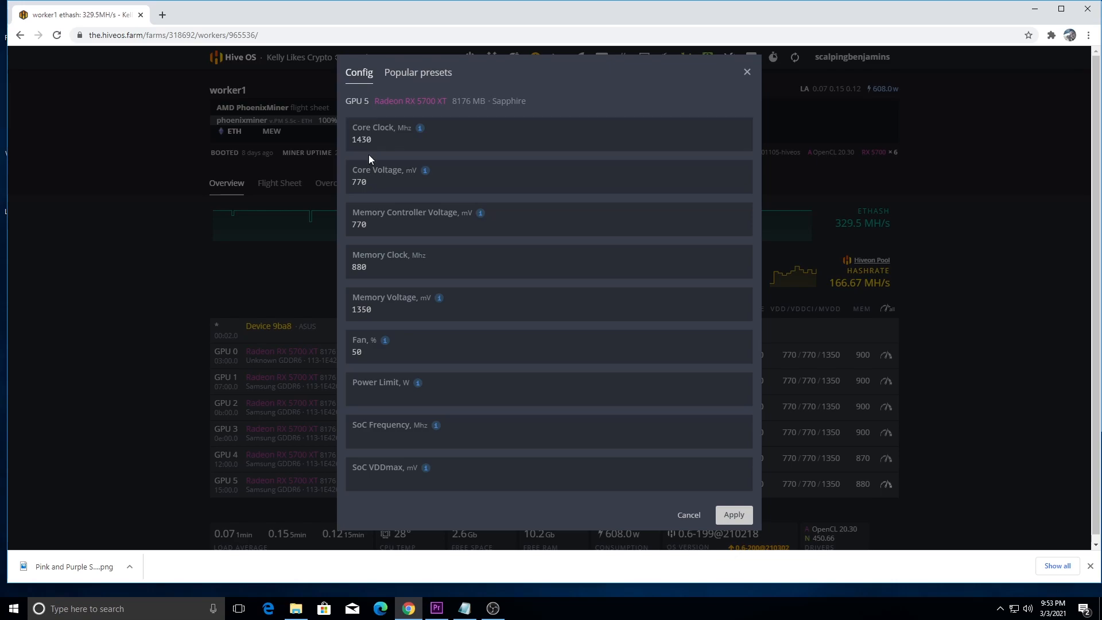
{"action": "left_click", "coordinate": [411, 77]}
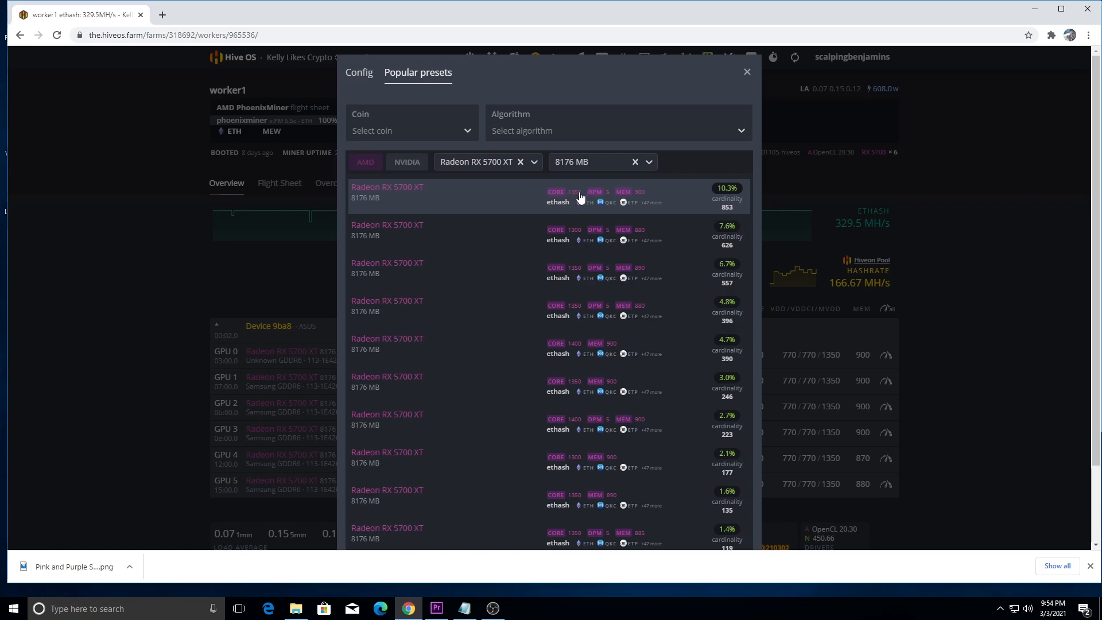
{"action": "left_click", "coordinate": [359, 73]}
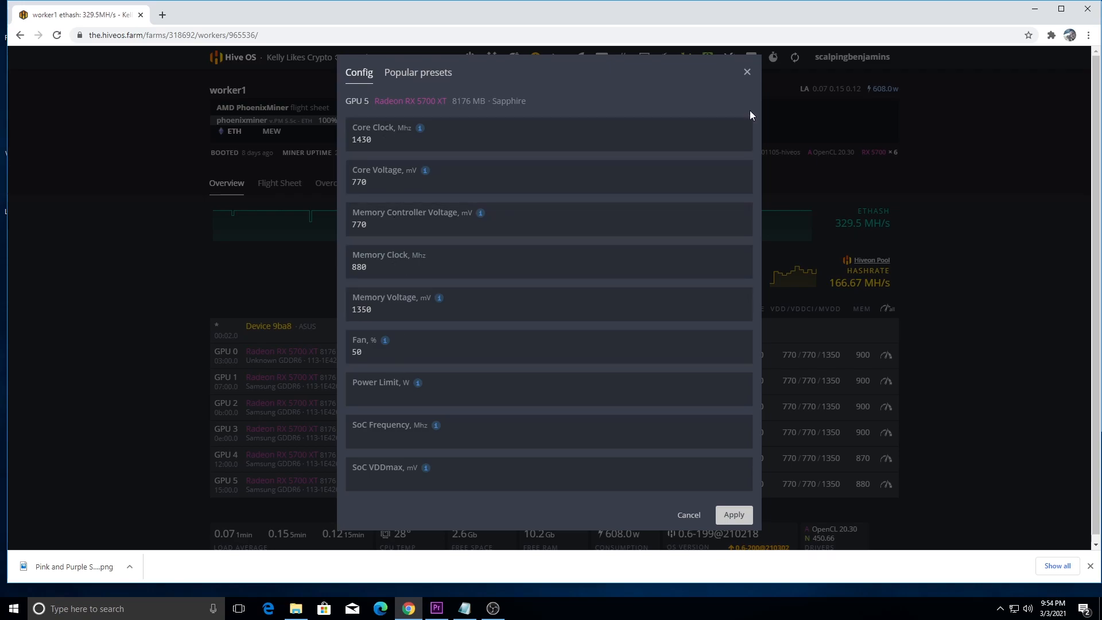
{"action": "left_click", "coordinate": [747, 72]}
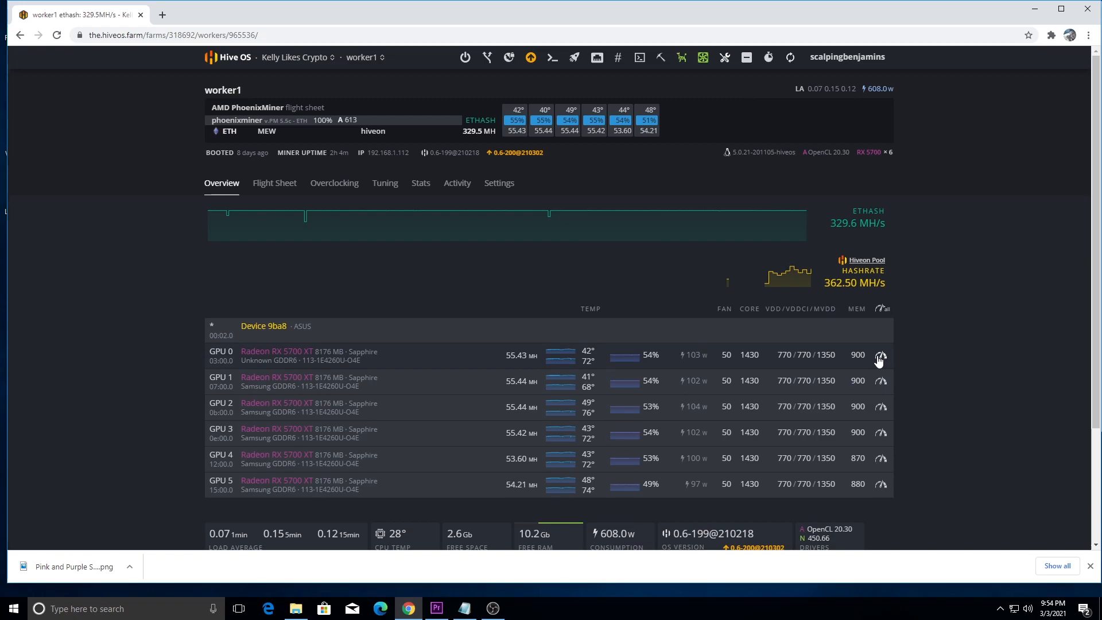
{"action": "left_click", "coordinate": [880, 356]}
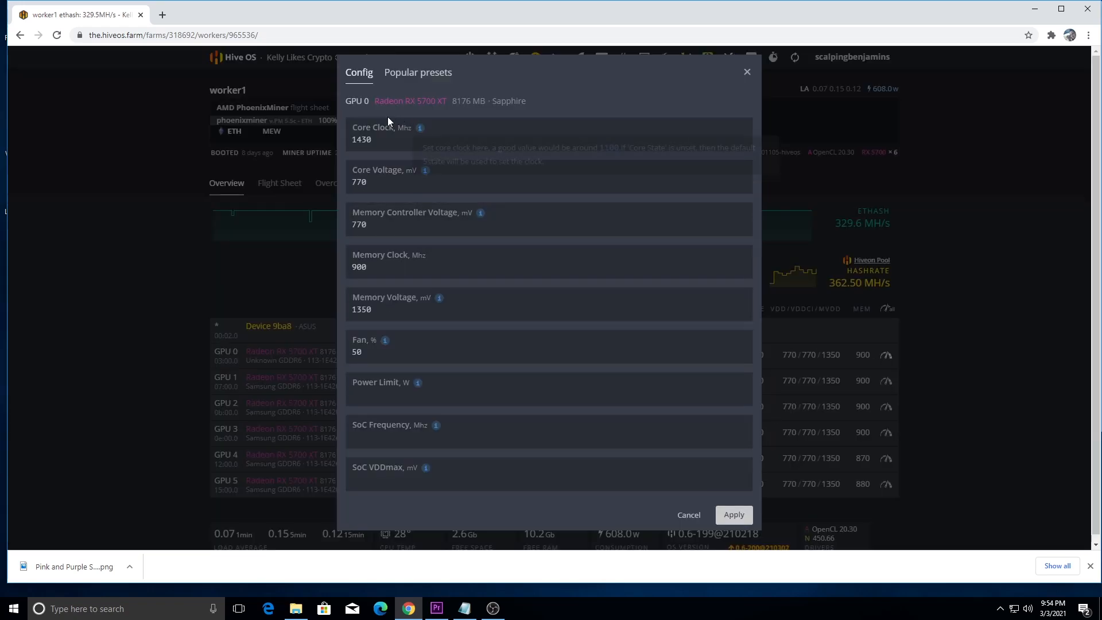
{"action": "left_click", "coordinate": [746, 73]}
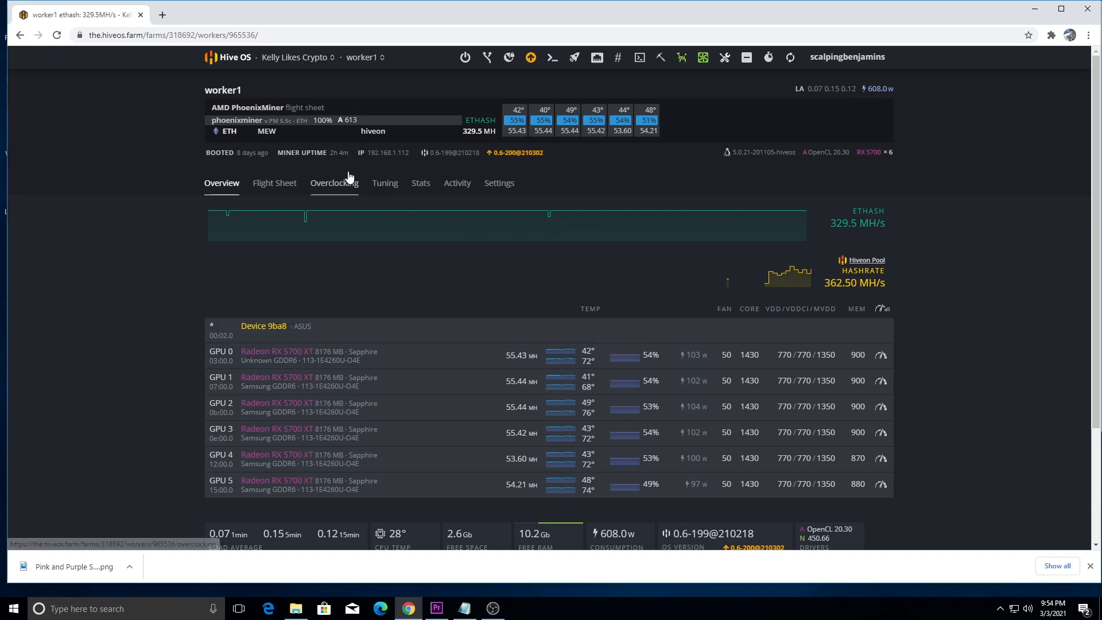
Step: Switch to worker4 and examine its GPUs' hashrates, temperatures, fan speeds and overclock values
{"action": "left_click", "coordinate": [364, 57]}
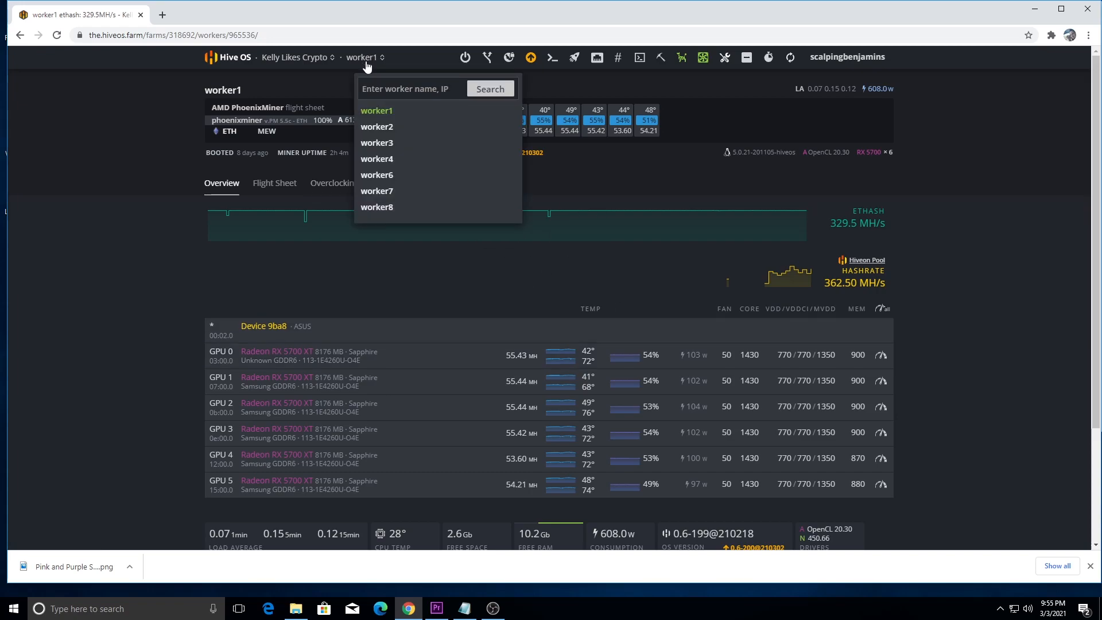
{"action": "left_click", "coordinate": [376, 161]}
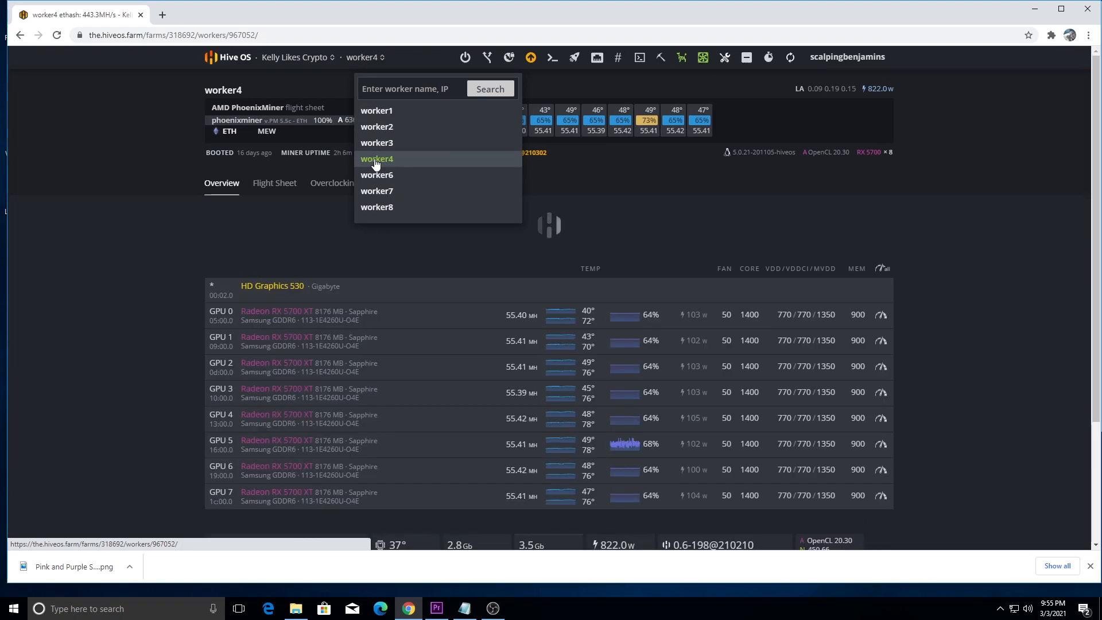
{"action": "scroll", "coordinate": [677, 350], "scroll_direction": "down", "scroll_amount": 2}
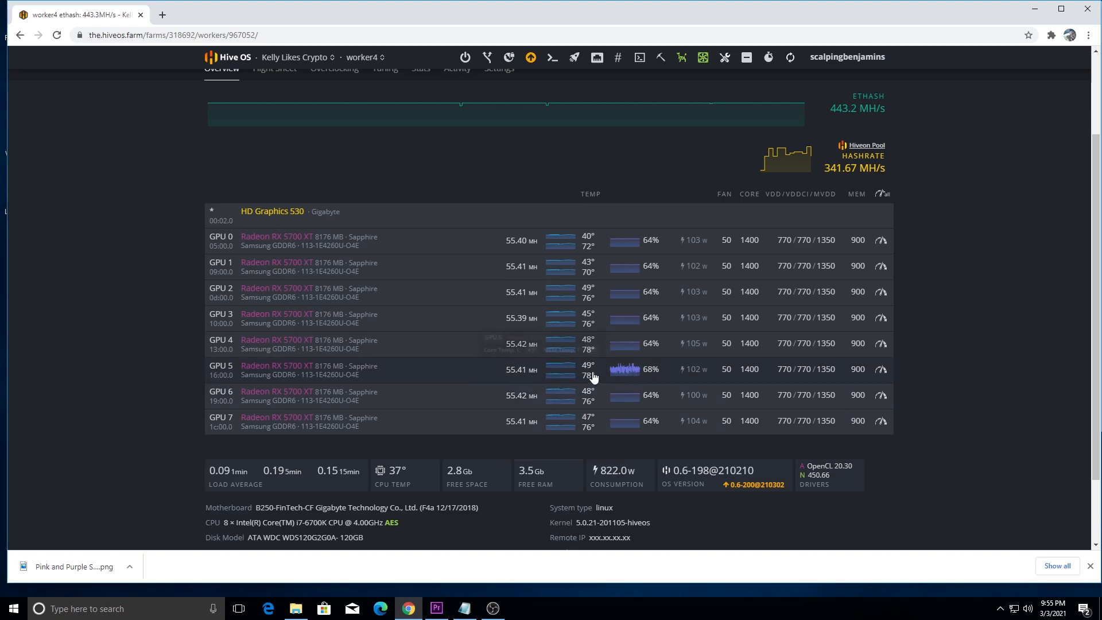
{"action": "mouse_move", "coordinate": [590, 375]}
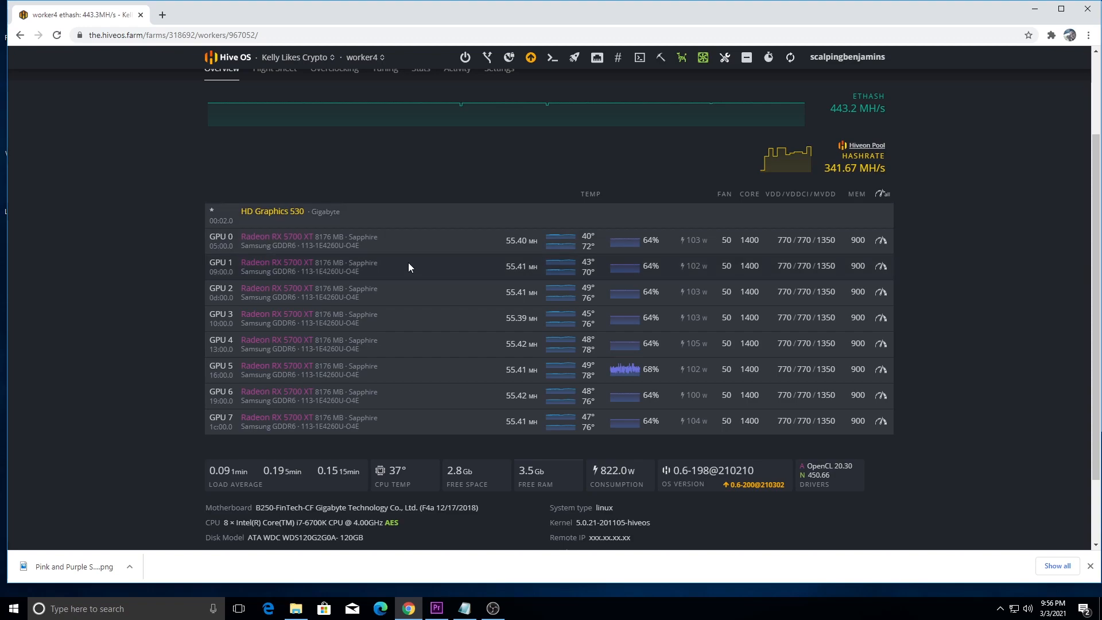
Step: Switch to worker7, review all overclocking values of GPU 0 down to the AmdMemTweak refresh rate, and apply the config
{"action": "scroll", "coordinate": [406, 201], "scroll_direction": "up", "scroll_amount": 2}
{"action": "left_click", "coordinate": [369, 58]}
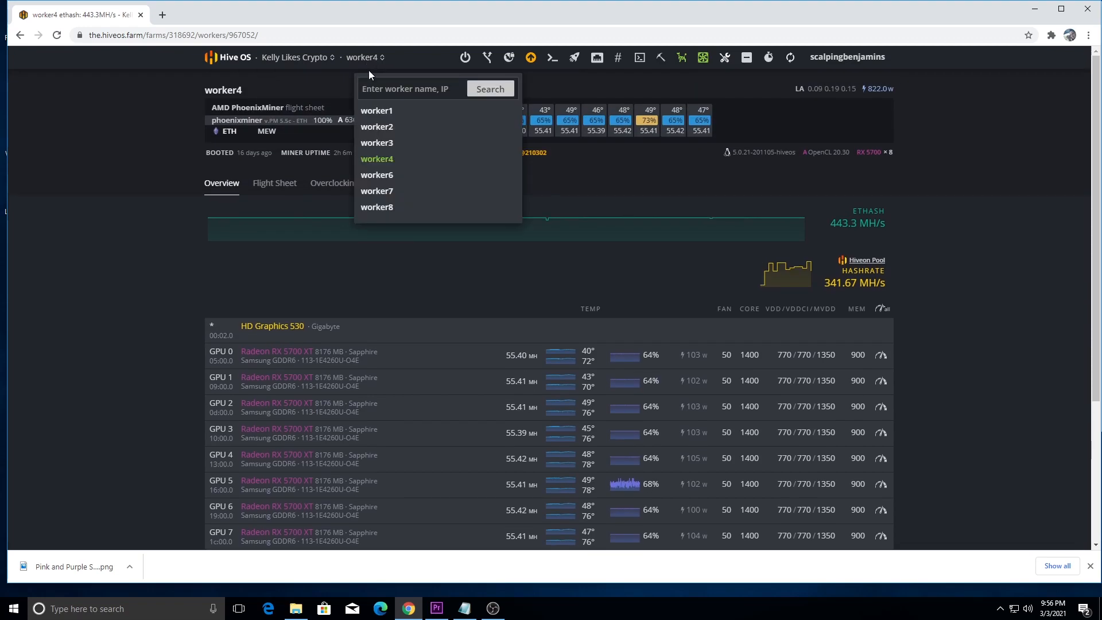
{"action": "left_click", "coordinate": [383, 191]}
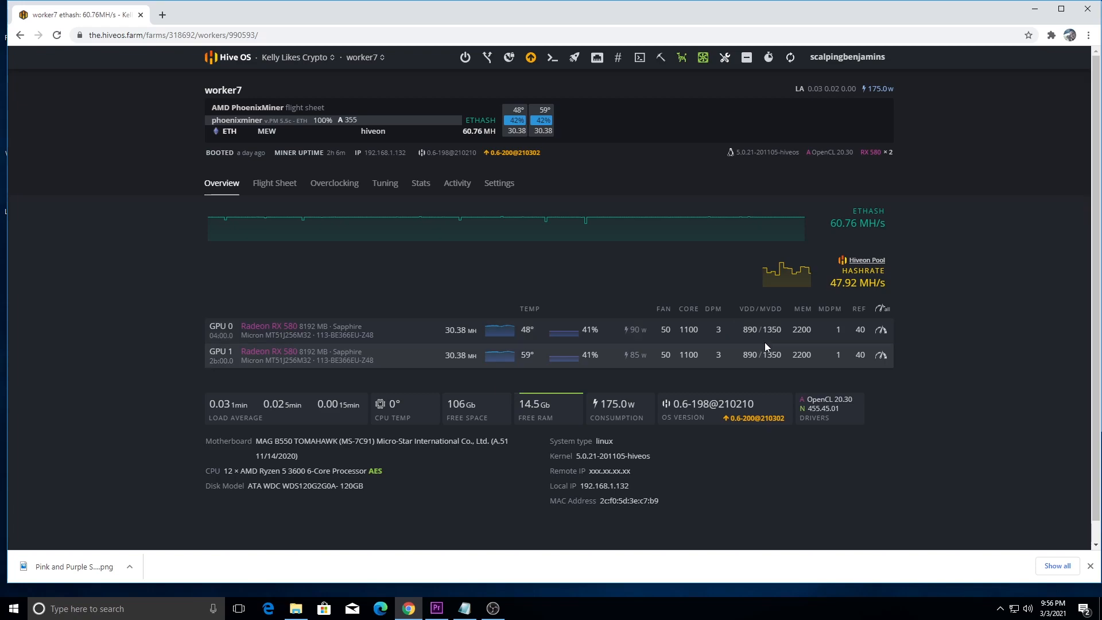
{"action": "left_click", "coordinate": [880, 332]}
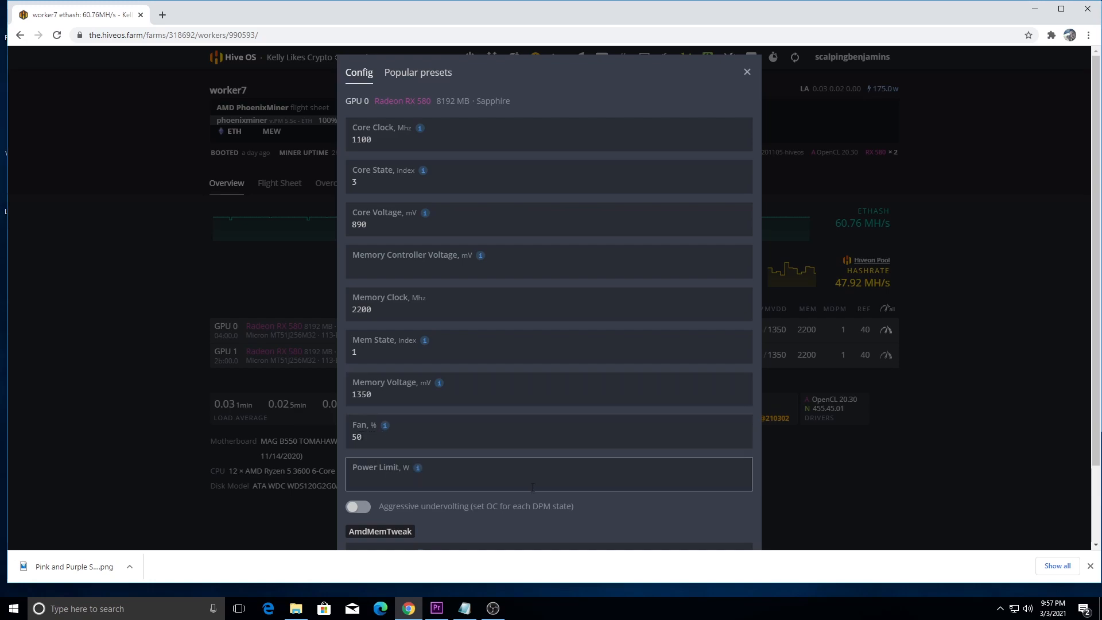
{"action": "scroll", "coordinate": [512, 453], "scroll_direction": "down", "scroll_amount": 2}
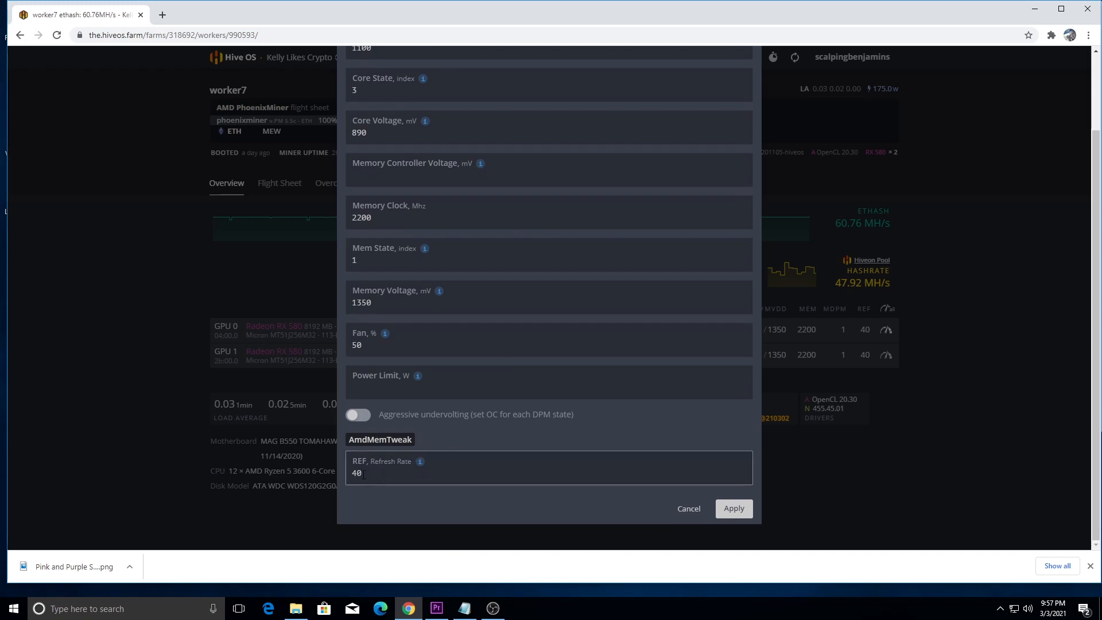
{"action": "scroll", "coordinate": [516, 482], "scroll_direction": "up", "scroll_amount": 2}
{"action": "scroll", "coordinate": [660, 491], "scroll_direction": "down", "scroll_amount": 2}
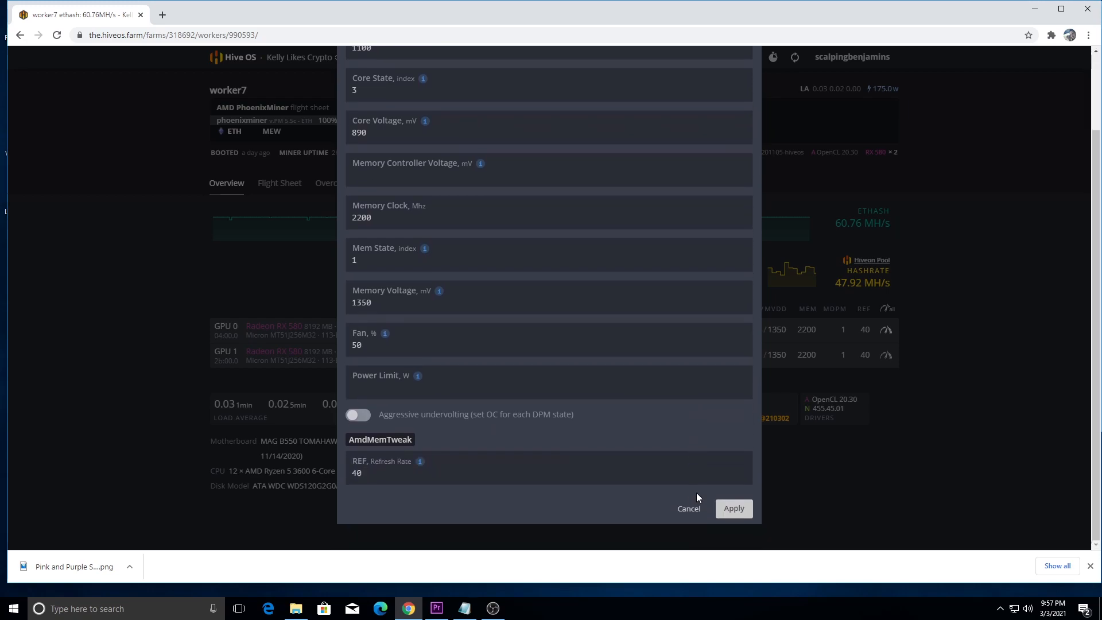
{"action": "scroll", "coordinate": [689, 471], "scroll_direction": "up", "scroll_amount": 2}
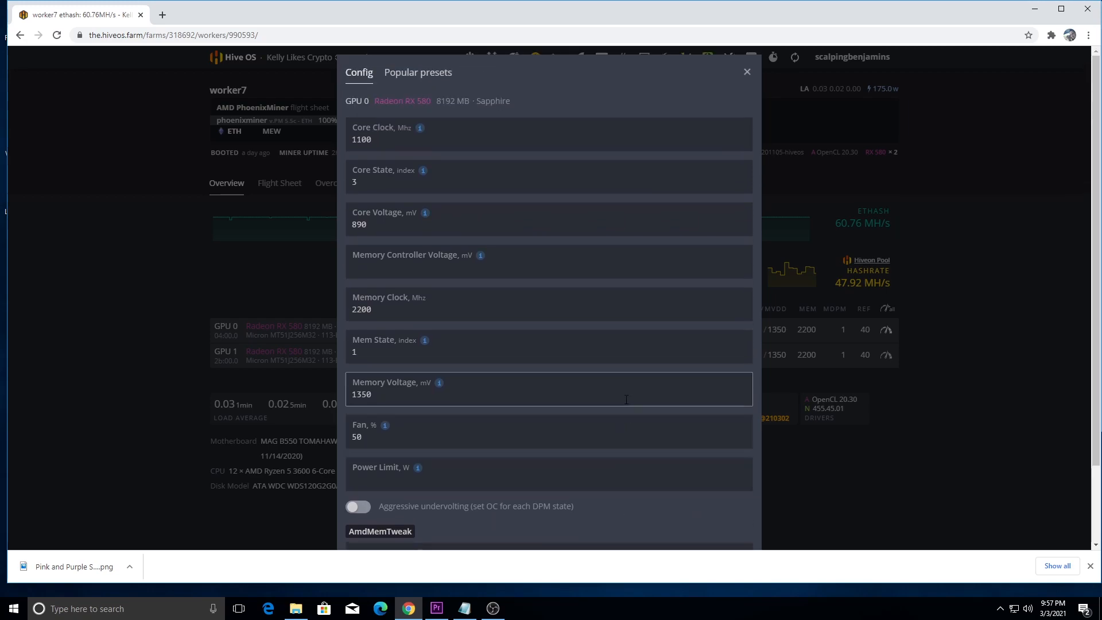
{"action": "scroll", "coordinate": [574, 430], "scroll_direction": "down", "scroll_amount": 3}
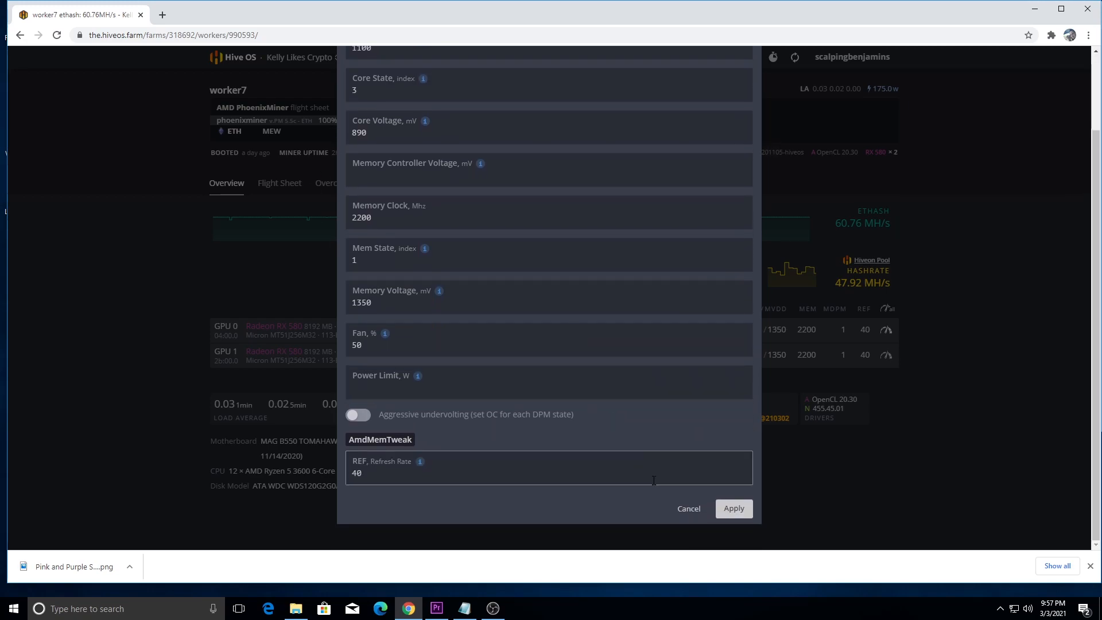
{"action": "left_click", "coordinate": [730, 515]}
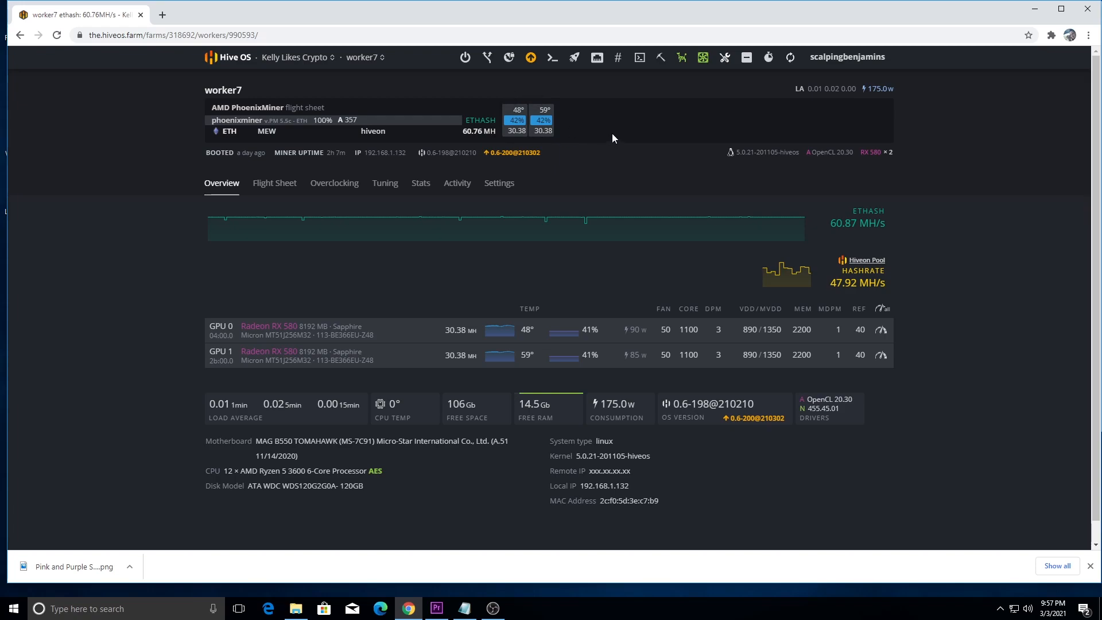
Step: Switch to worker3, compare GPU 0's overclocking config with the popular RTX 2060 SUPER presets, and apply the existing config
{"action": "left_click", "coordinate": [373, 58]}
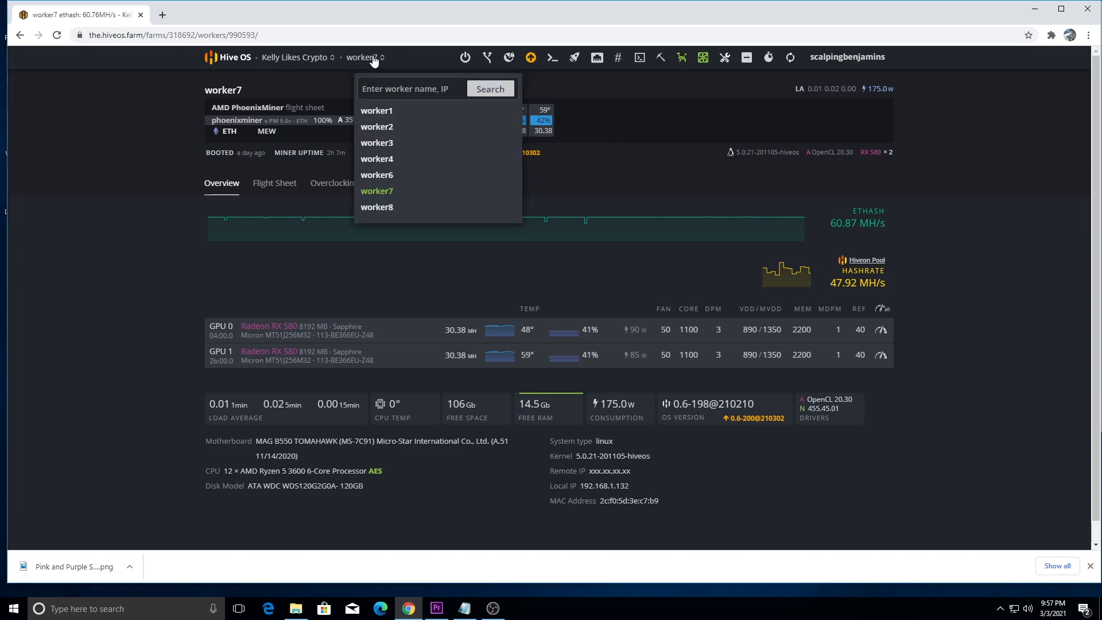
{"action": "left_click", "coordinate": [377, 143]}
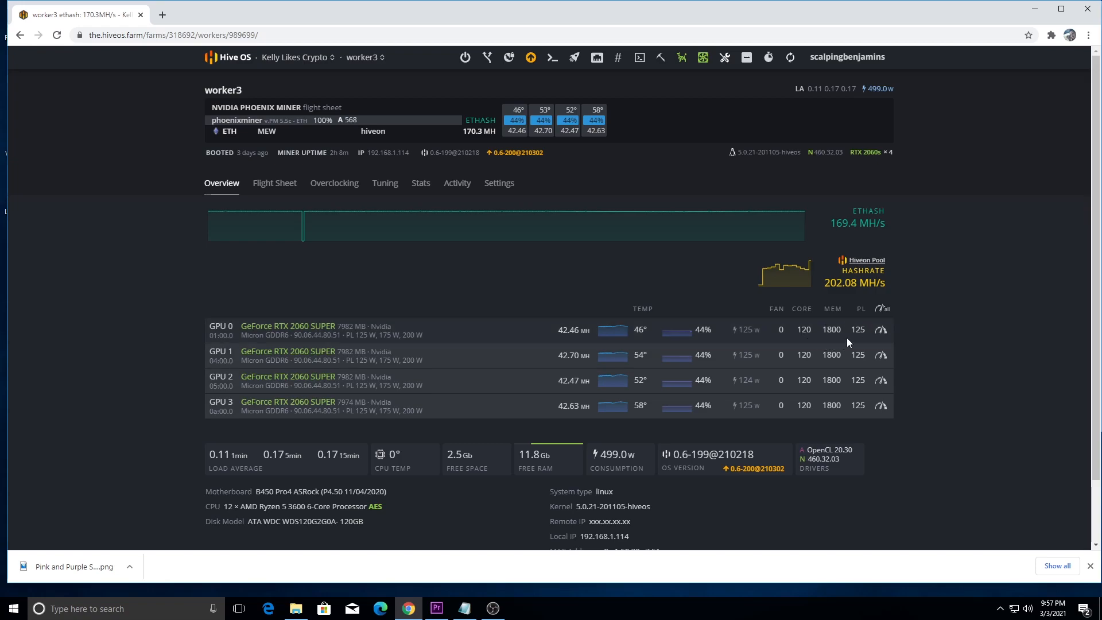
{"action": "left_click", "coordinate": [881, 332]}
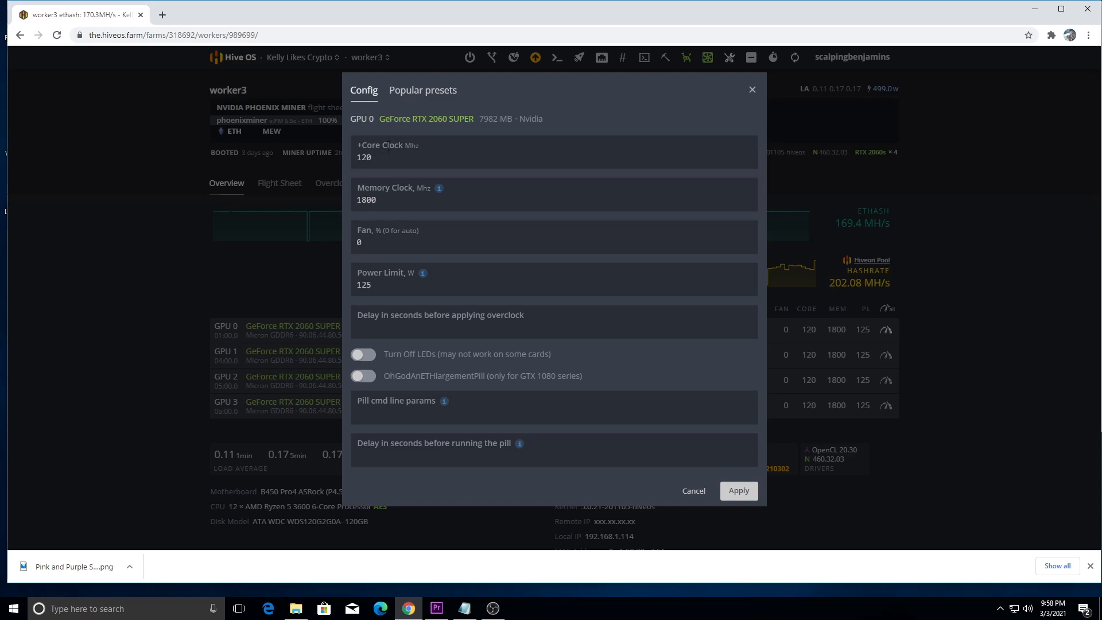
{"action": "left_click", "coordinate": [423, 90]}
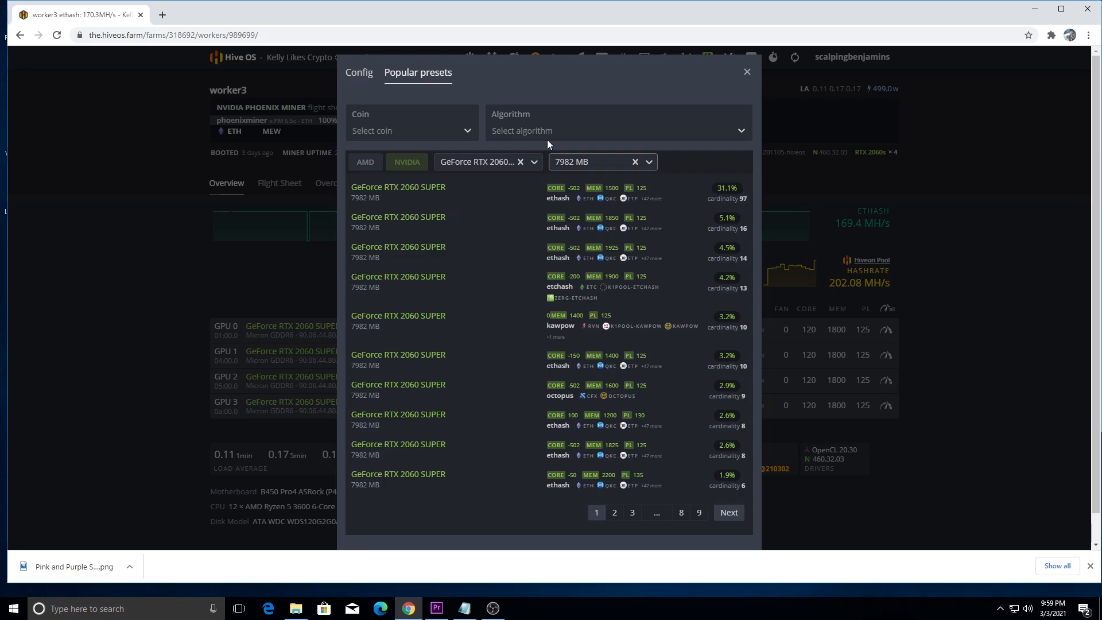
{"action": "left_click", "coordinate": [358, 73]}
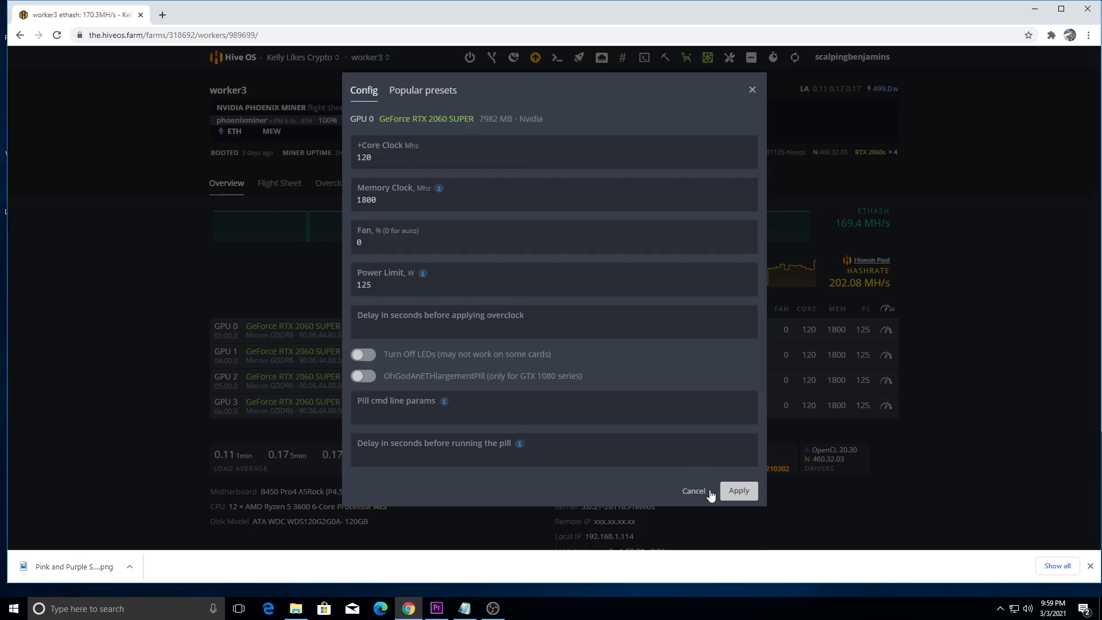
{"action": "left_click", "coordinate": [738, 492]}
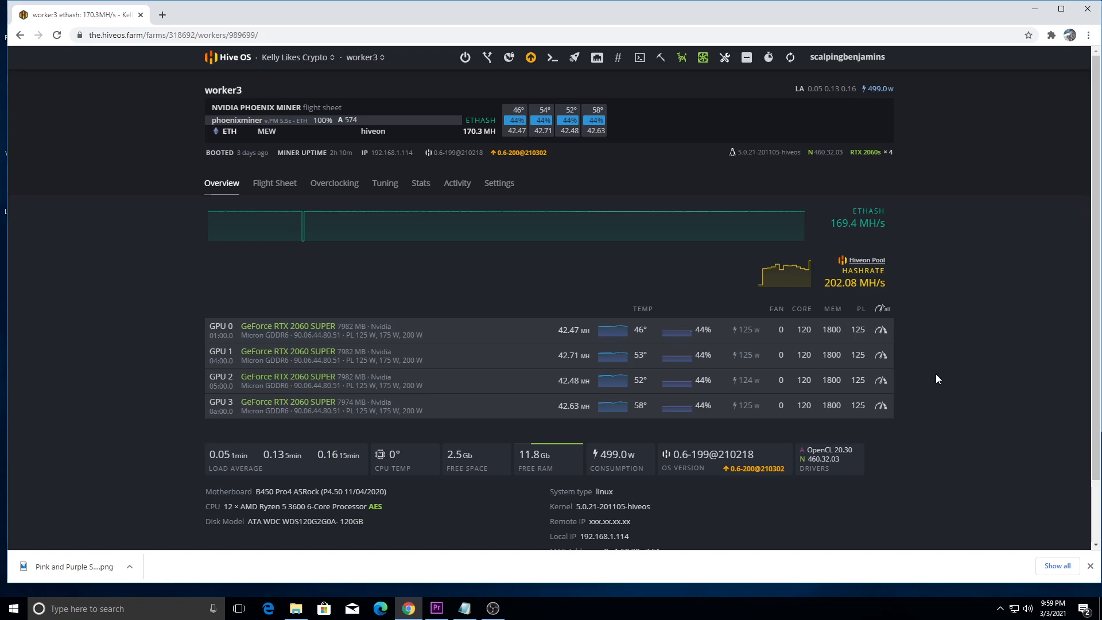
Step: Switch to worker2, compare GPU 0's overclocking config with the popular RTX 2080 SUPER presets, and close the config without applying it
{"action": "left_click", "coordinate": [362, 58]}
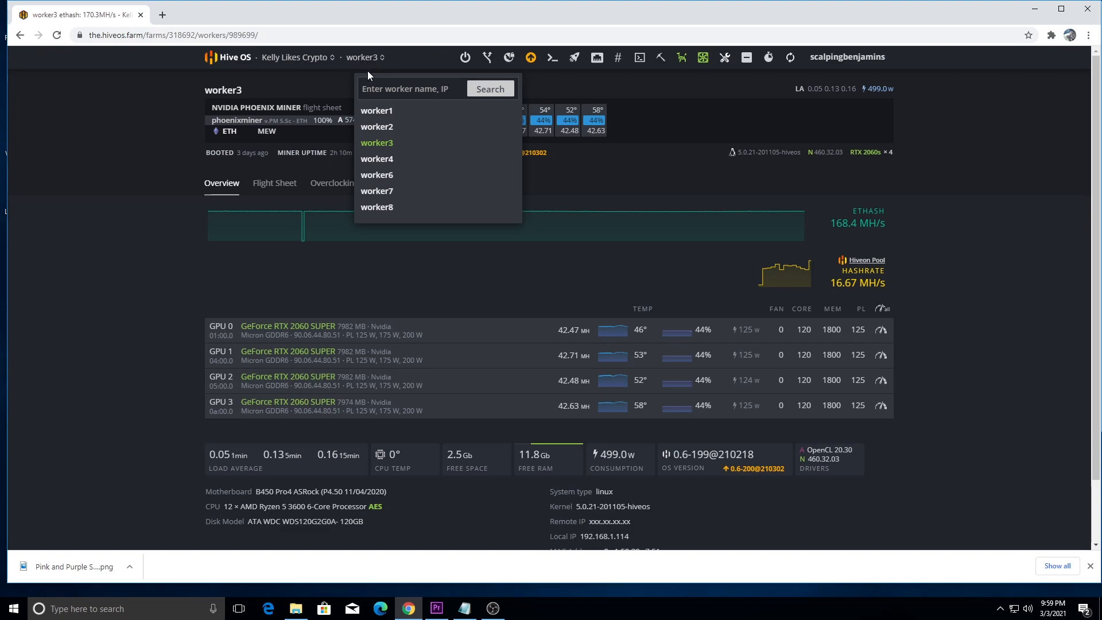
{"action": "left_click", "coordinate": [377, 126]}
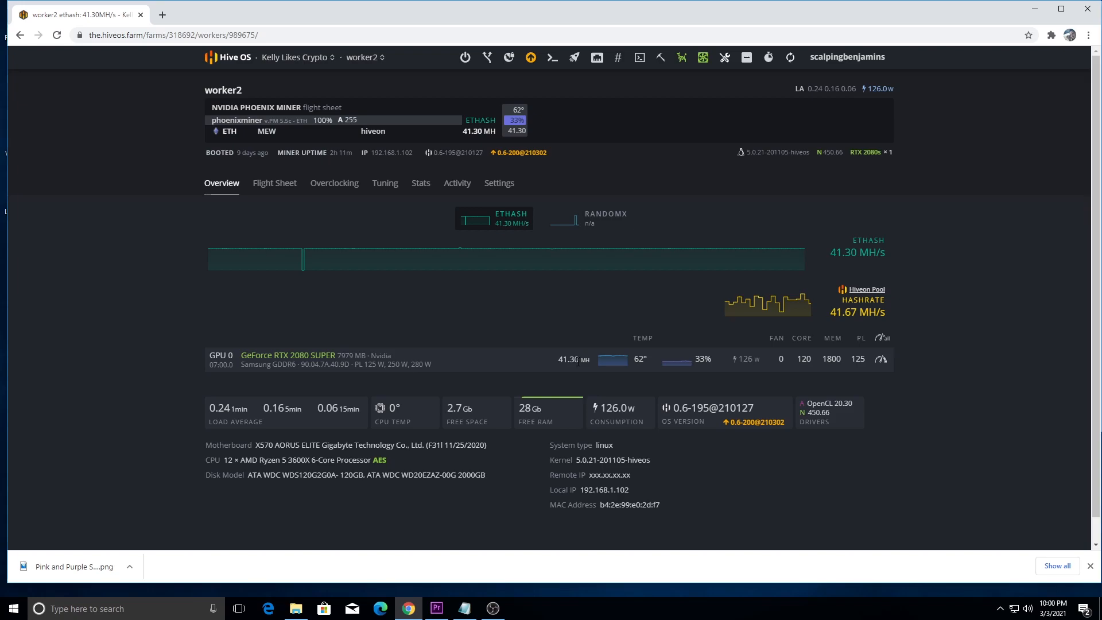
{"action": "left_click", "coordinate": [881, 359]}
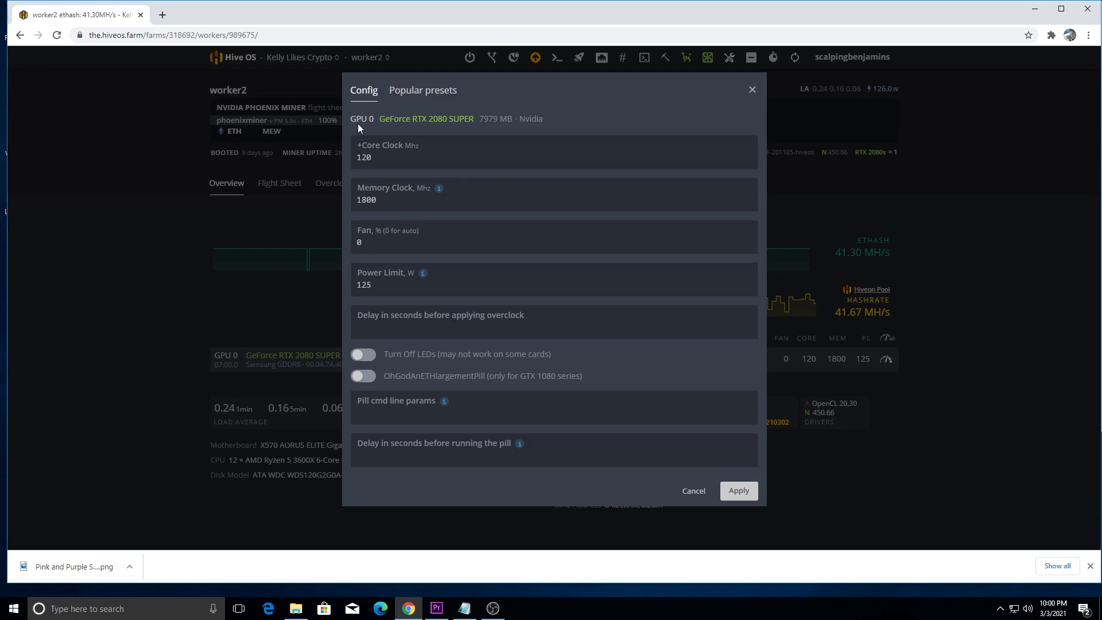
{"action": "left_click", "coordinate": [421, 94]}
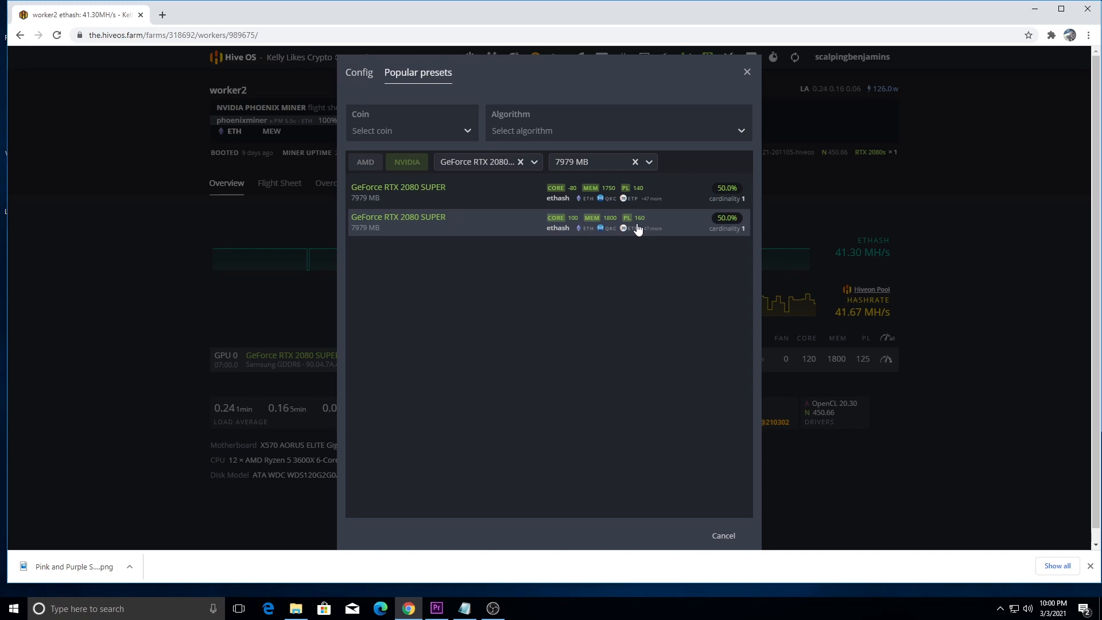
{"action": "left_click", "coordinate": [358, 73]}
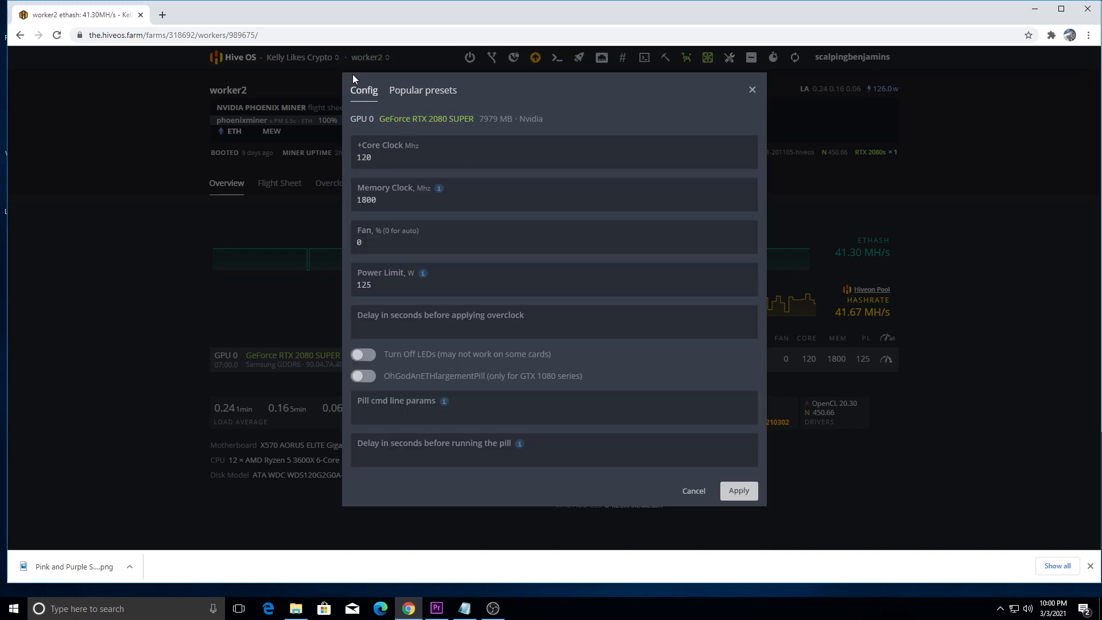
{"action": "left_click", "coordinate": [751, 91]}
{"action": "mouse_move", "coordinate": [460, 250]}
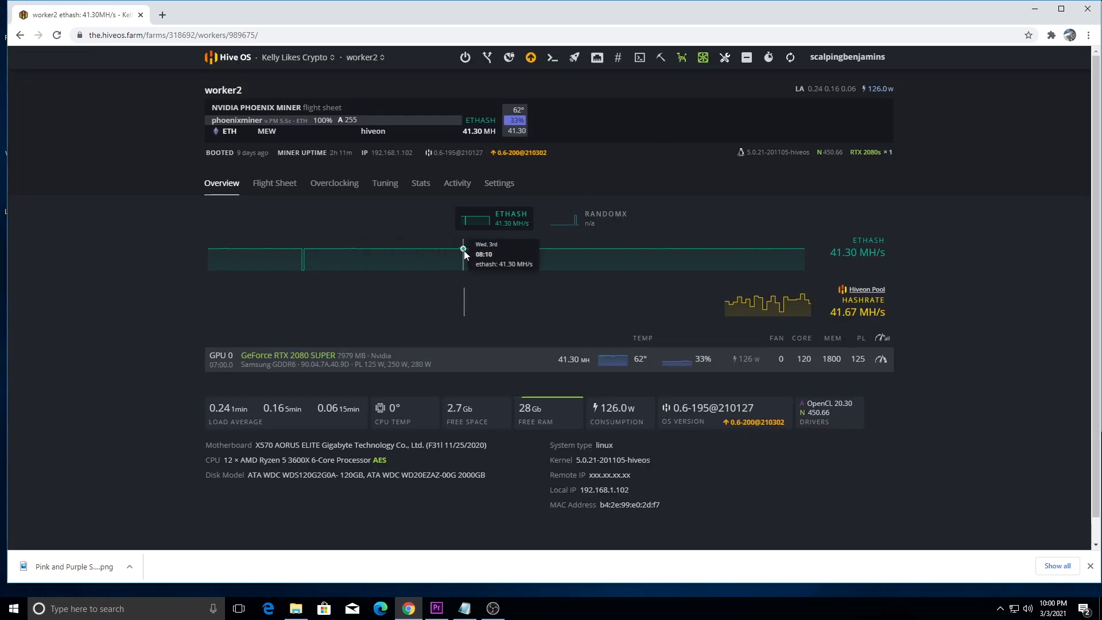
Step: Switch to worker8, compare GPU 2's clocks and power limit with the popular RTX 3060 Ti presets, and close the config without applying it
{"action": "left_click", "coordinate": [362, 58]}
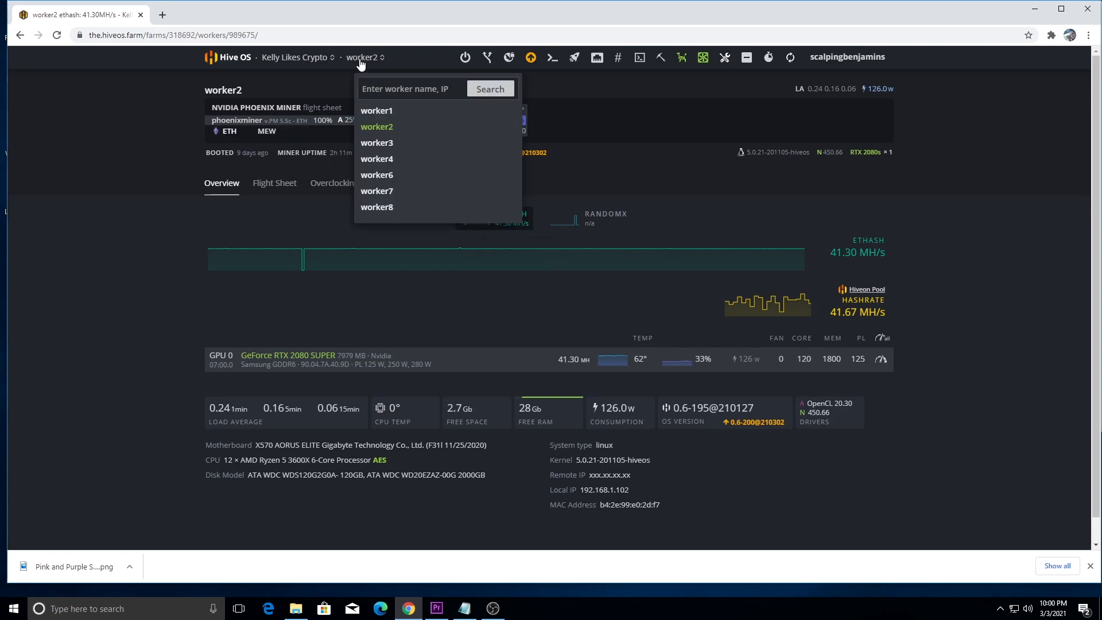
{"action": "left_click", "coordinate": [380, 208]}
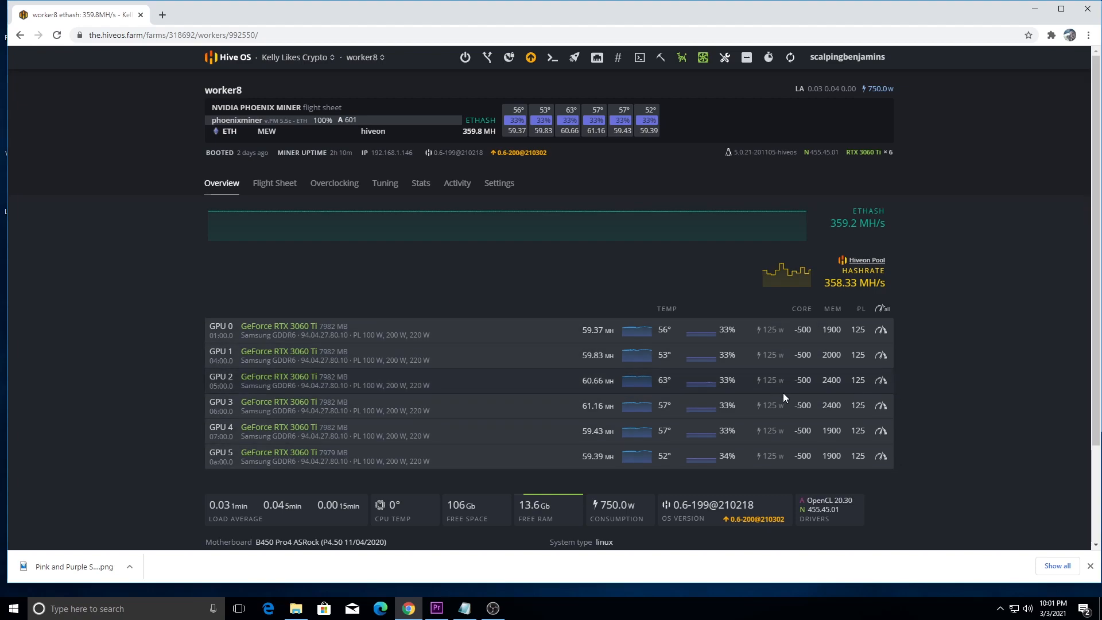
{"action": "left_click", "coordinate": [881, 381]}
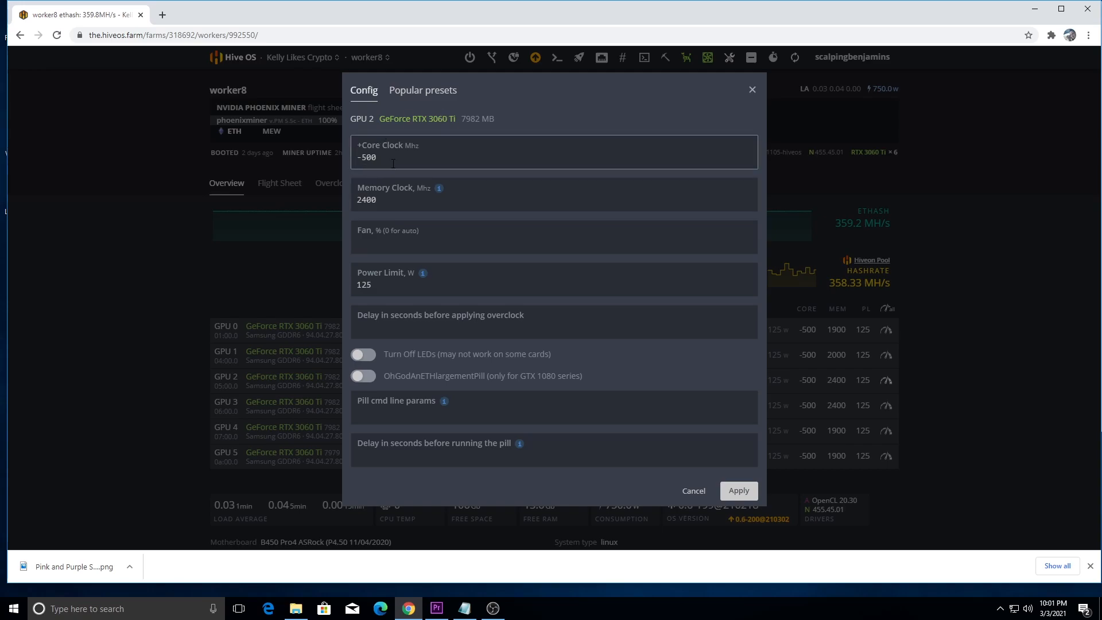
{"action": "left_click", "coordinate": [412, 91]}
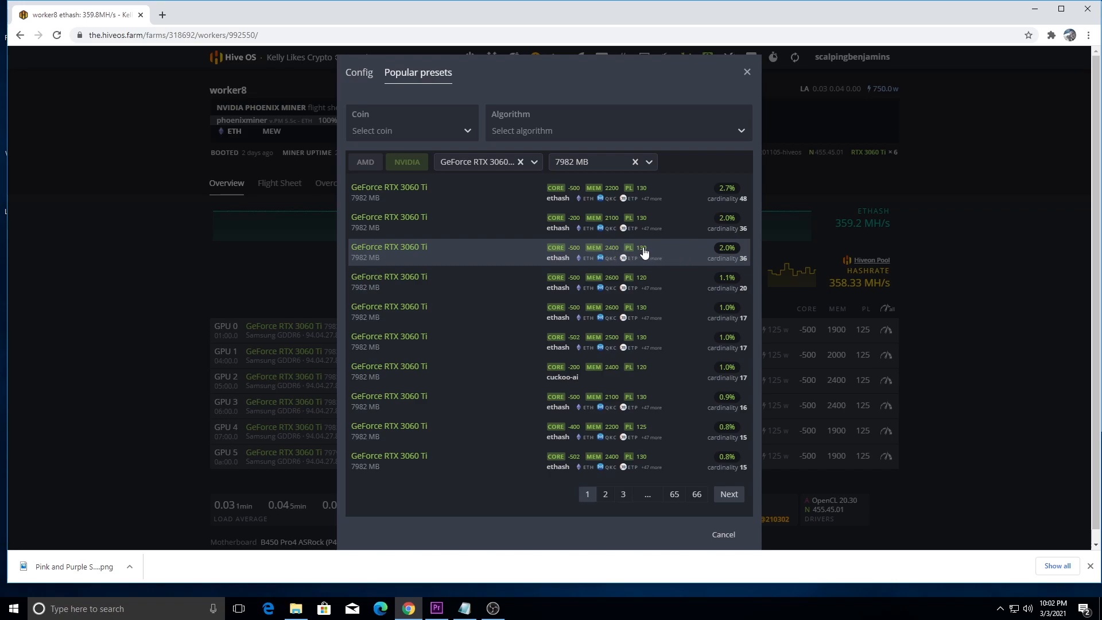
{"action": "left_click", "coordinate": [359, 75]}
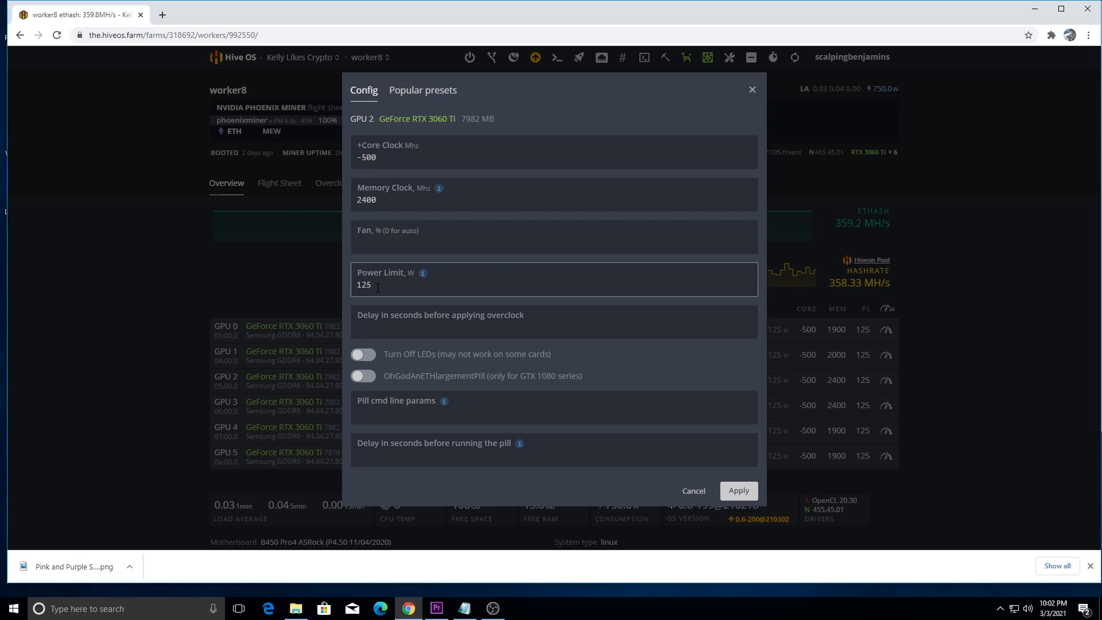
{"action": "left_click", "coordinate": [414, 92]}
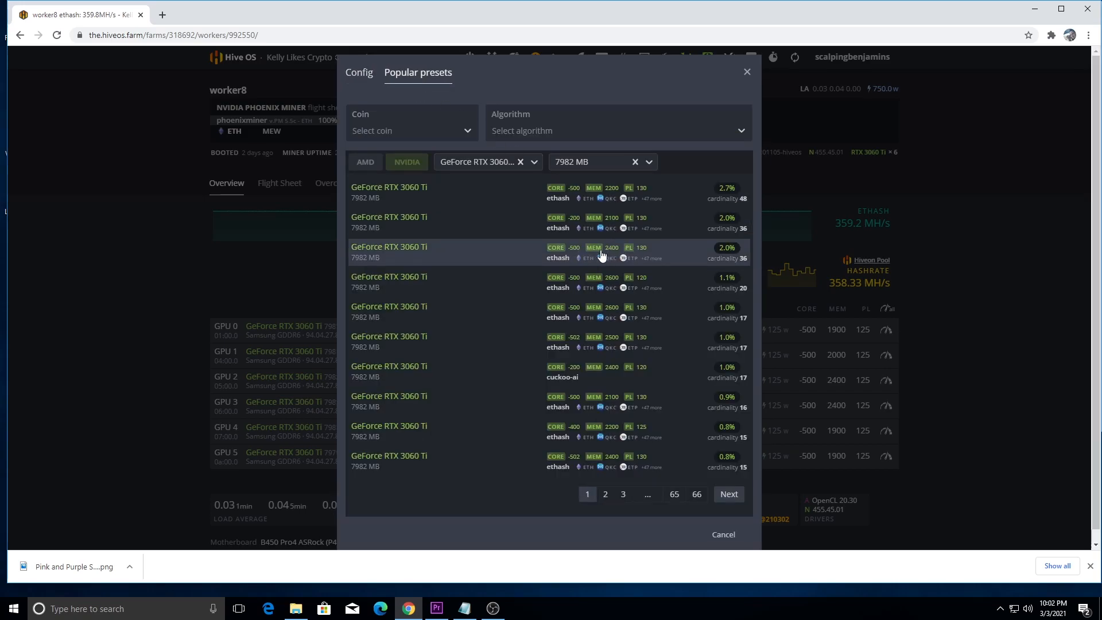
{"action": "left_click", "coordinate": [359, 73]}
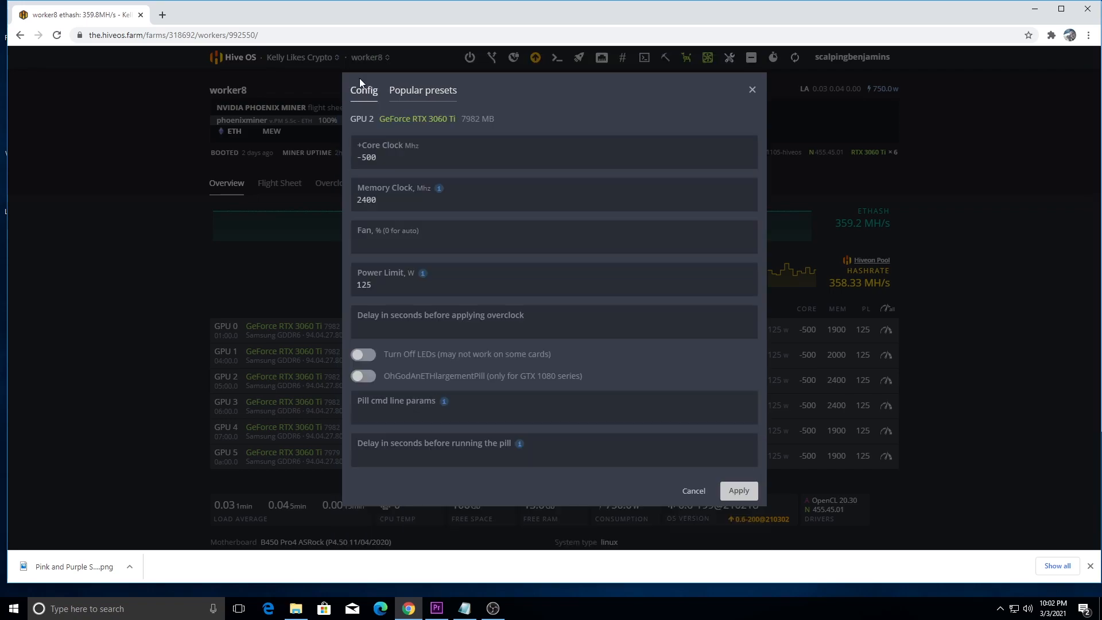
{"action": "left_click", "coordinate": [387, 285]}
{"action": "left_click", "coordinate": [752, 90]}
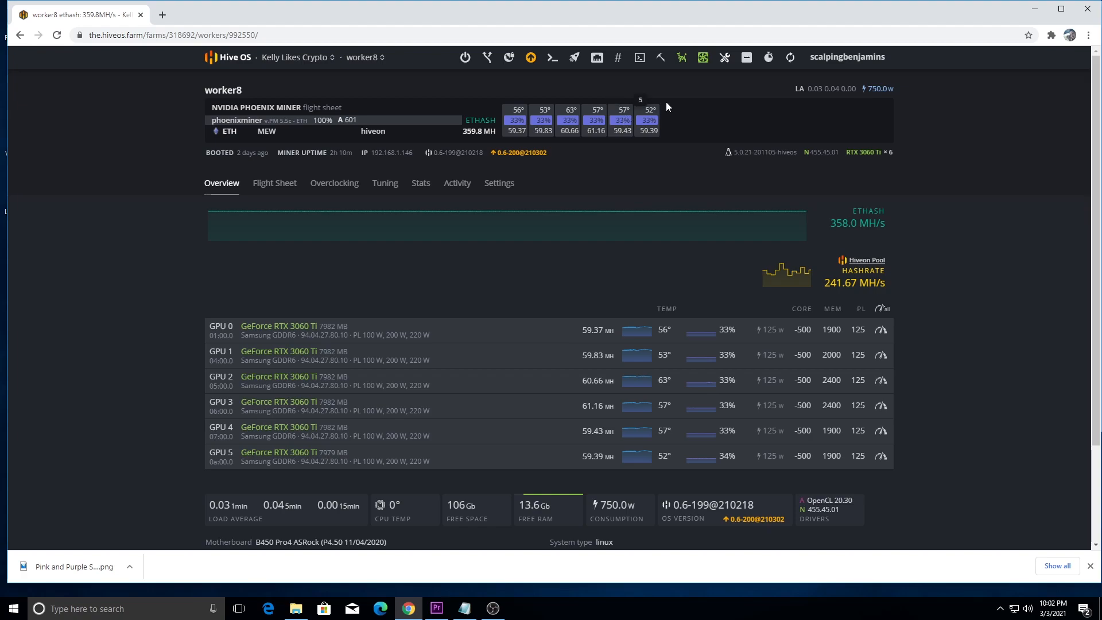
Step: Review worker8's AutoFan temperature and fan speed settings, dismiss them without changes, and return to the farm's worker list
{"action": "left_click", "coordinate": [702, 59]}
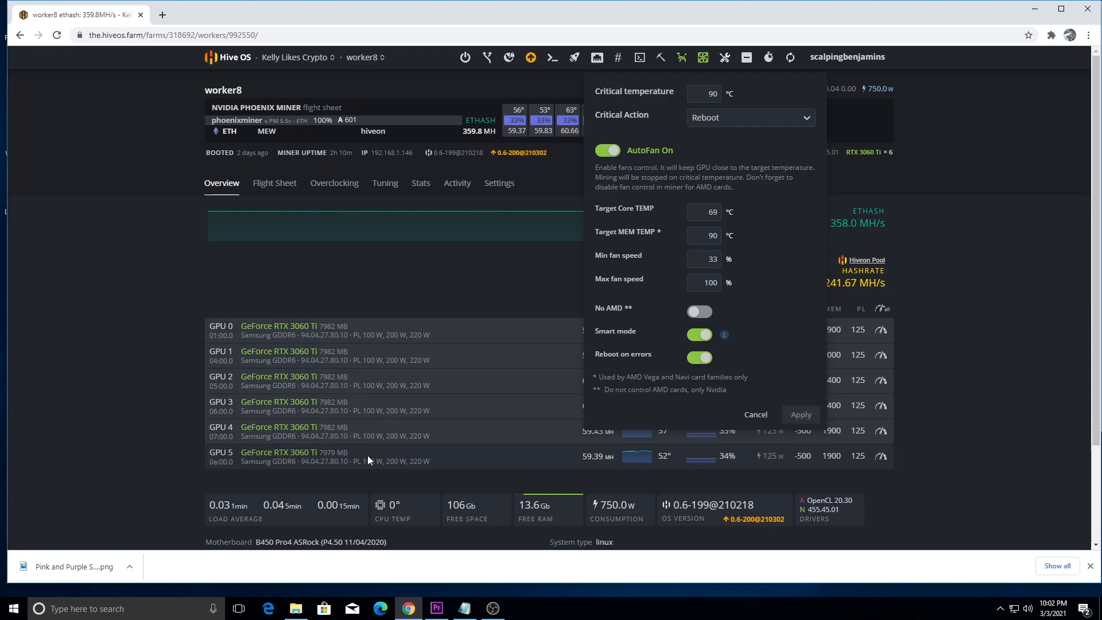
{"action": "left_click", "coordinate": [751, 416]}
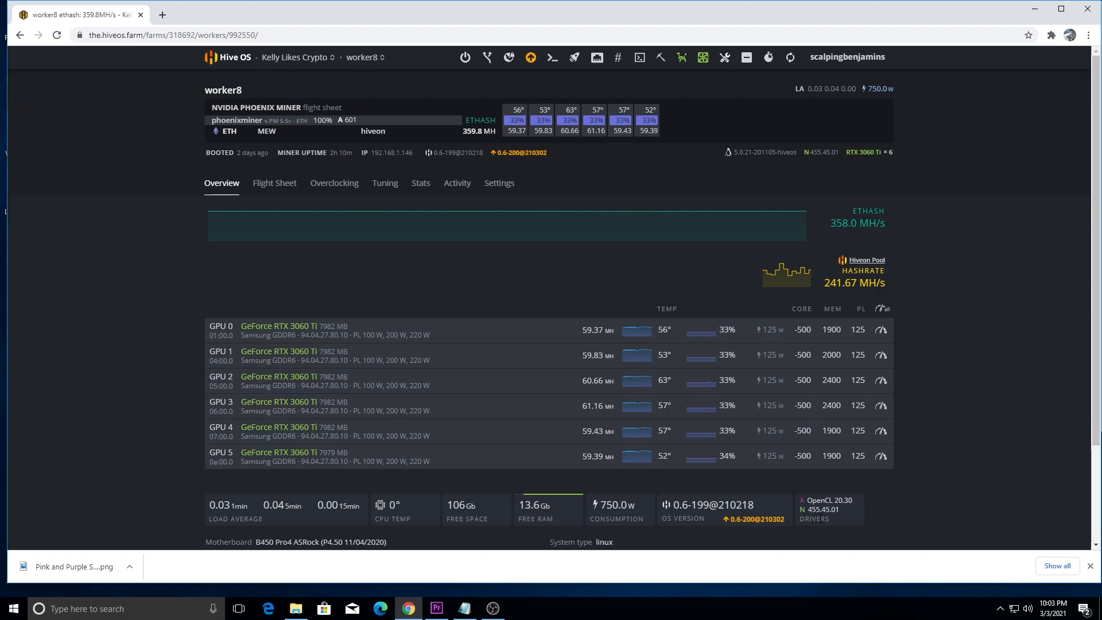
{"action": "left_click_drag", "start_coordinate": [841, 509], "coordinate": [808, 510]}
{"action": "left_click", "coordinate": [297, 57]}
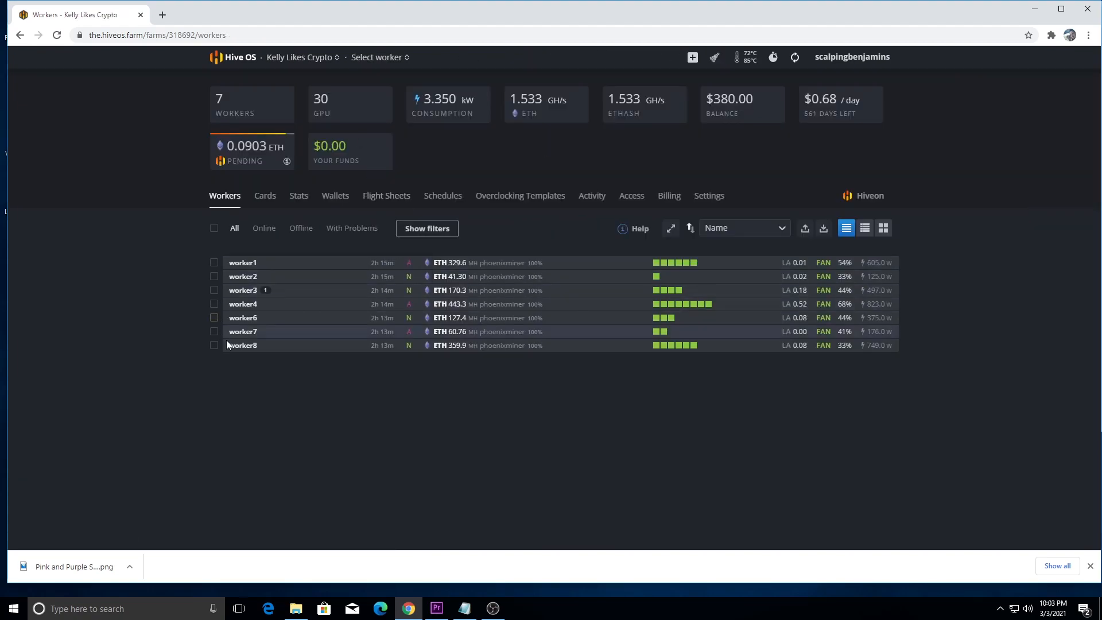